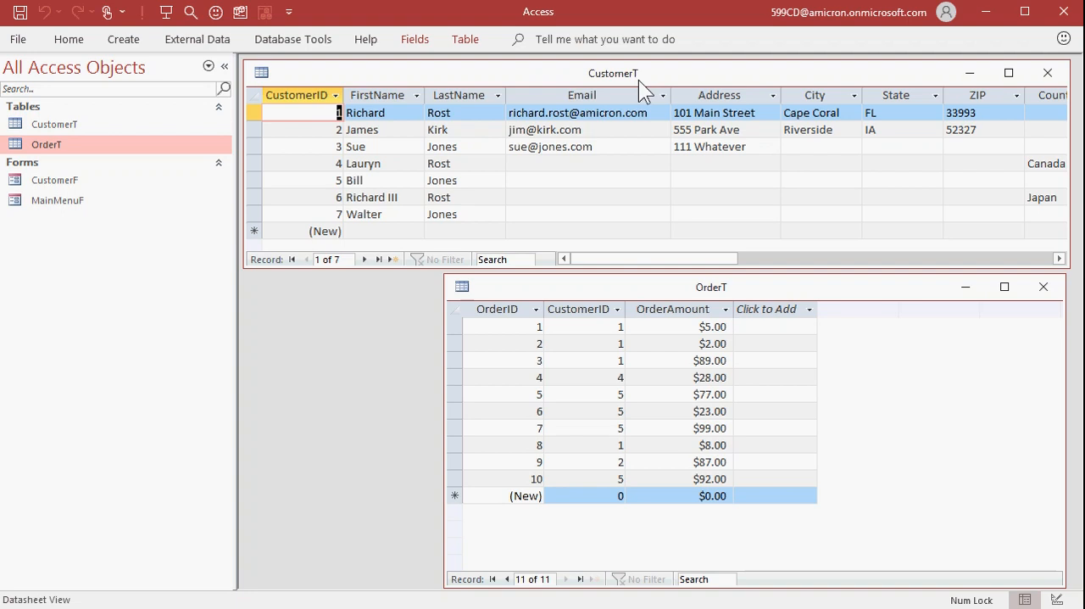
Compare the OrderID and CustomerID columns of OrderT with CustomerT's CustomerID column, and examine the orders belonging to the first customer
left_click(755, 287)
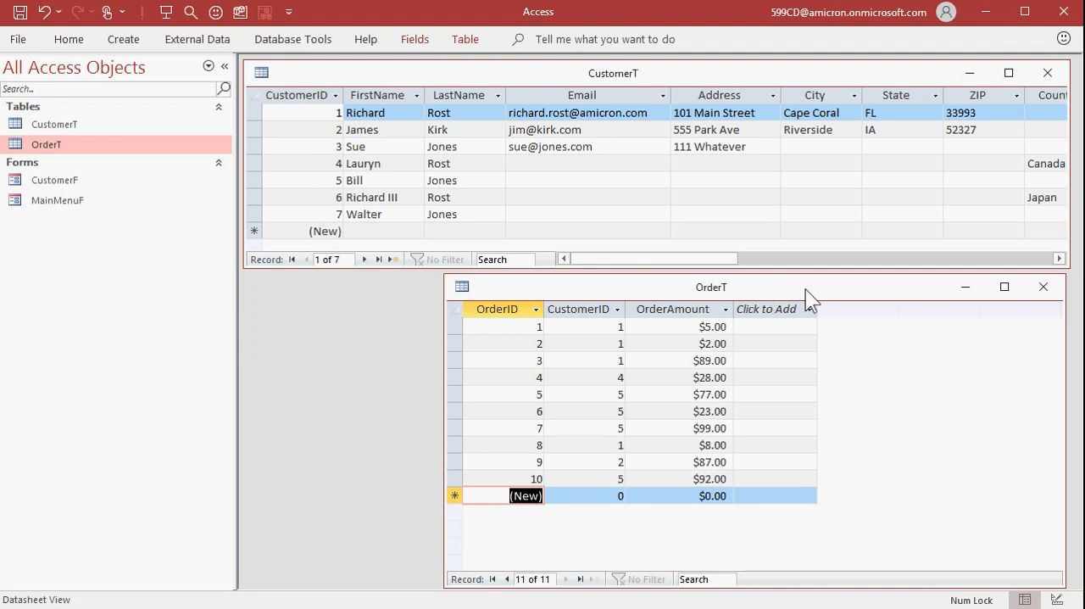
left_click(504, 310)
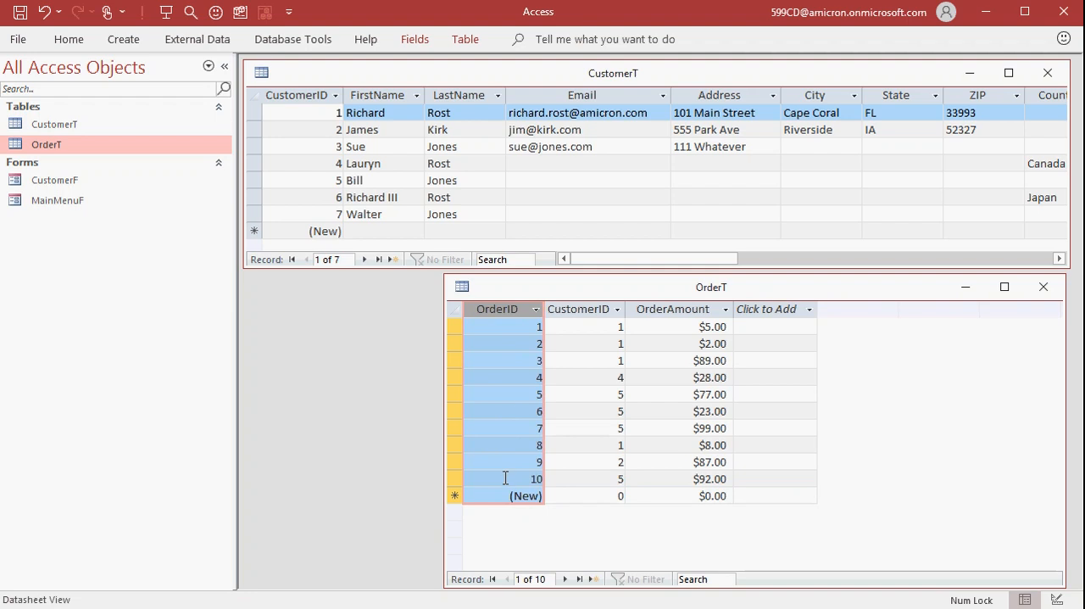
left_click(572, 311)
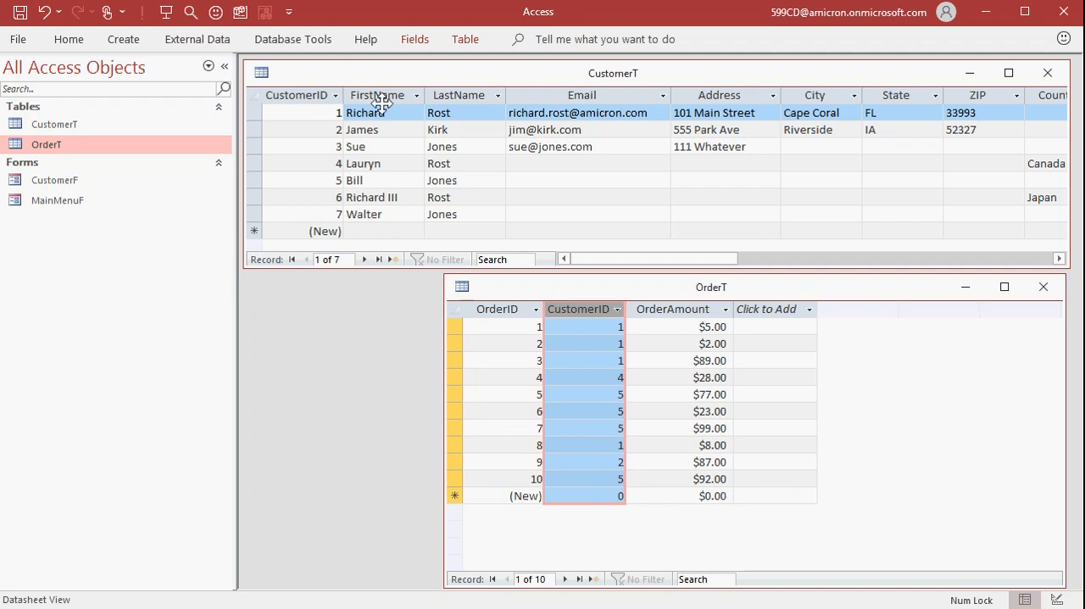
left_click(300, 91)
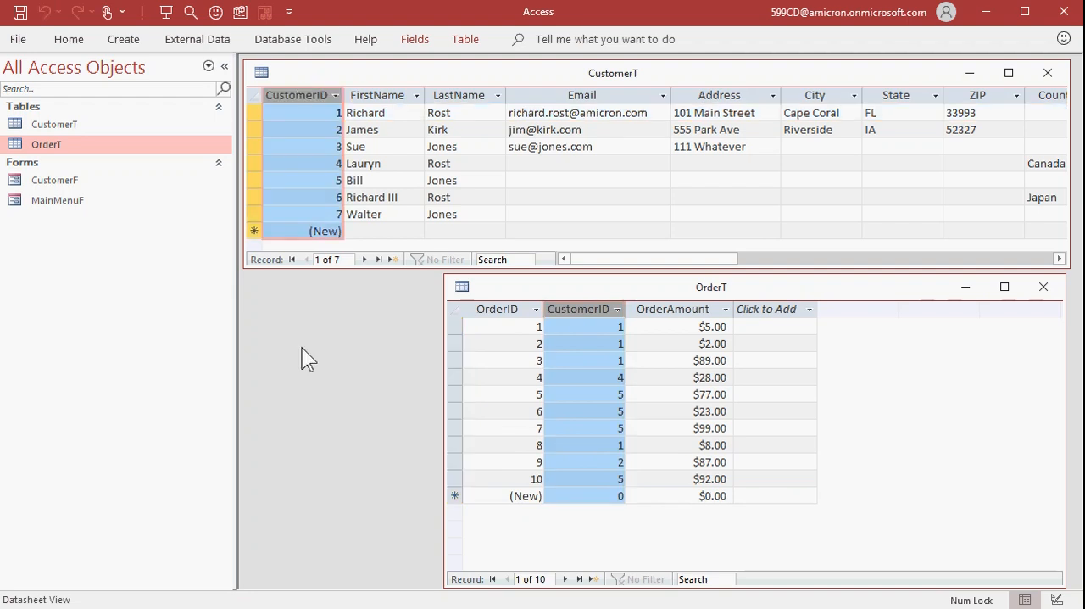
left_click_drag(455, 327, 455, 359)
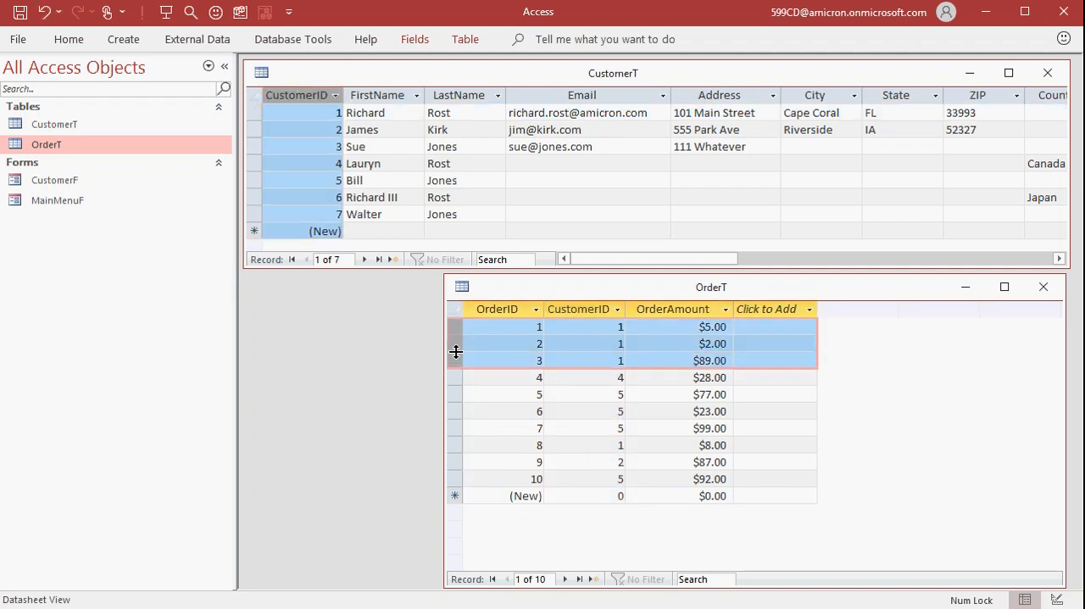
left_click(455, 445)
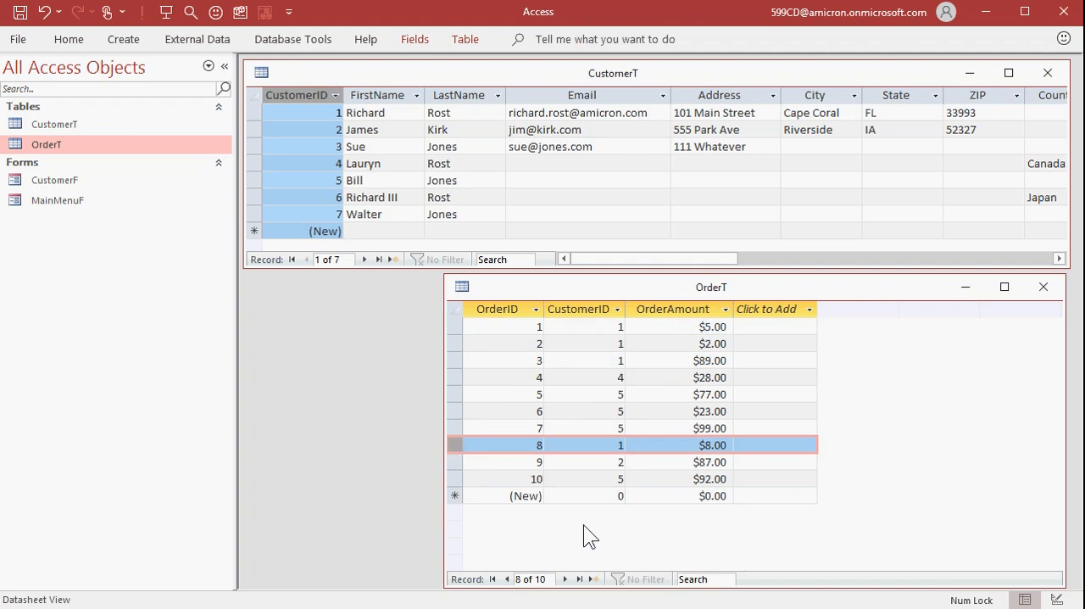
Sort OrderT by CustomerID from smallest to largest and review each customer's group of orders
right_click(580, 348)
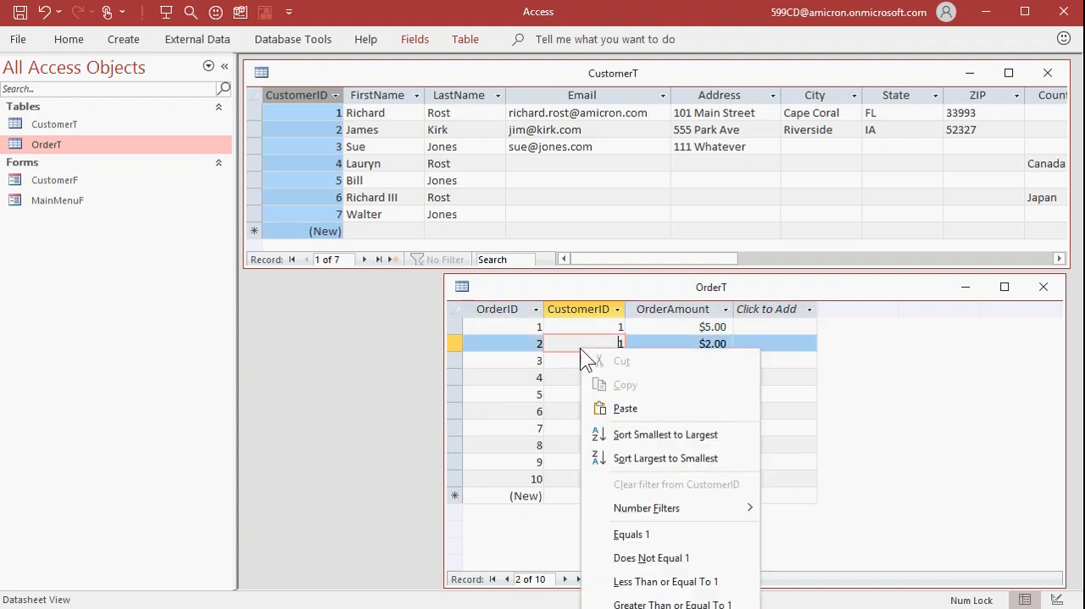
left_click(650, 433)
left_click_drag(457, 329, 464, 374)
left_click(458, 392)
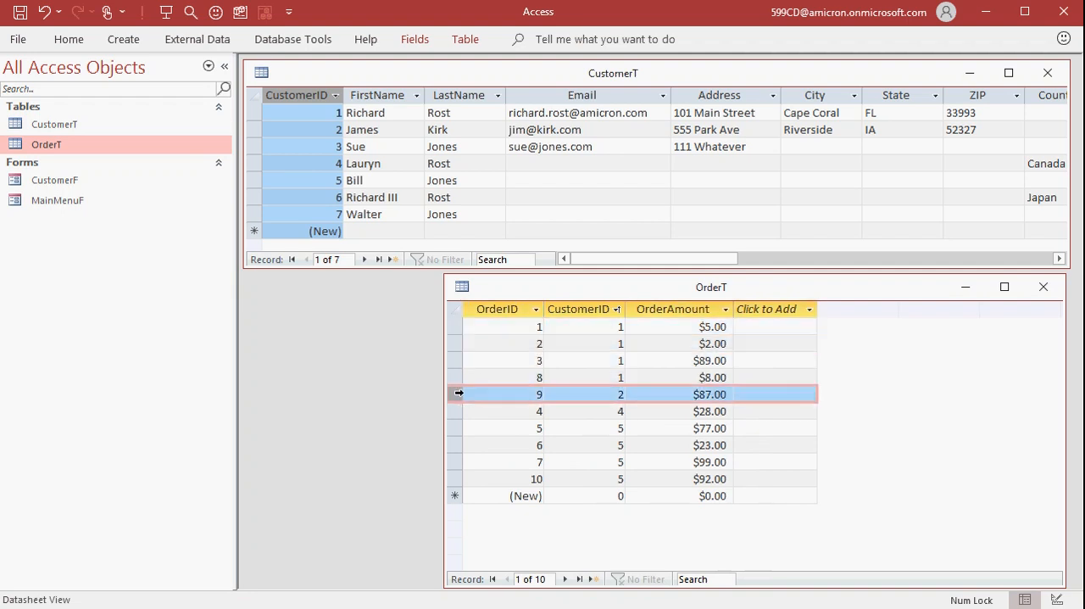
left_click(454, 410)
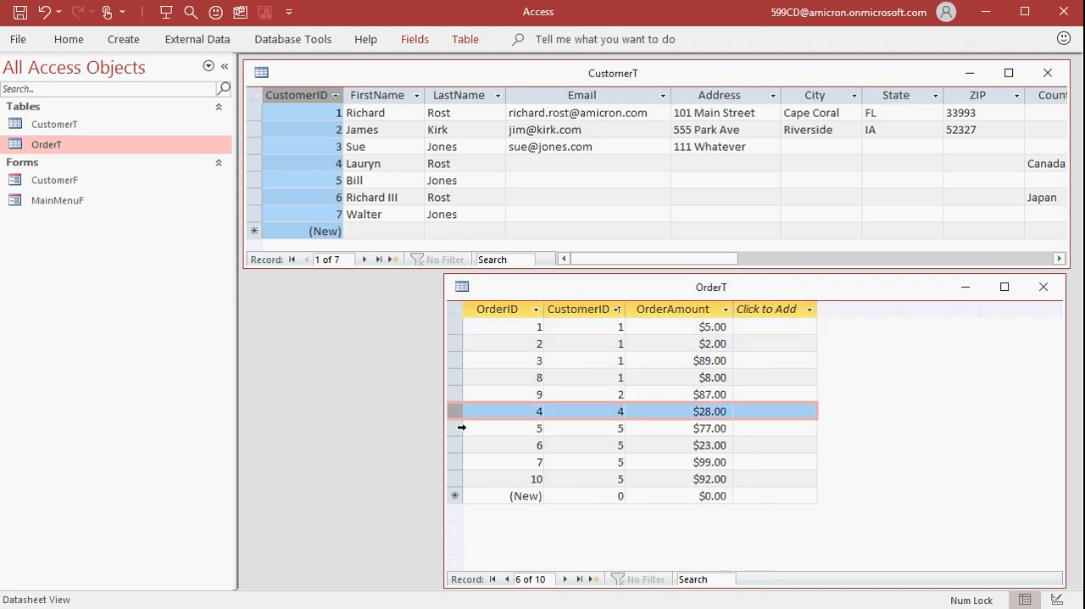
left_click_drag(456, 428, 454, 475)
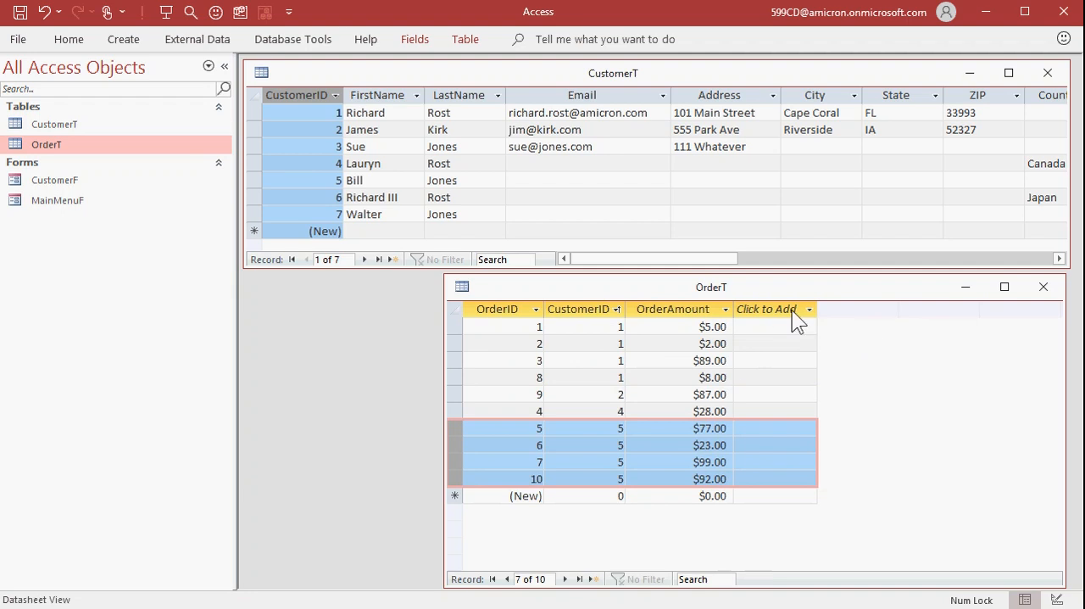
left_click_drag(521, 309, 670, 309)
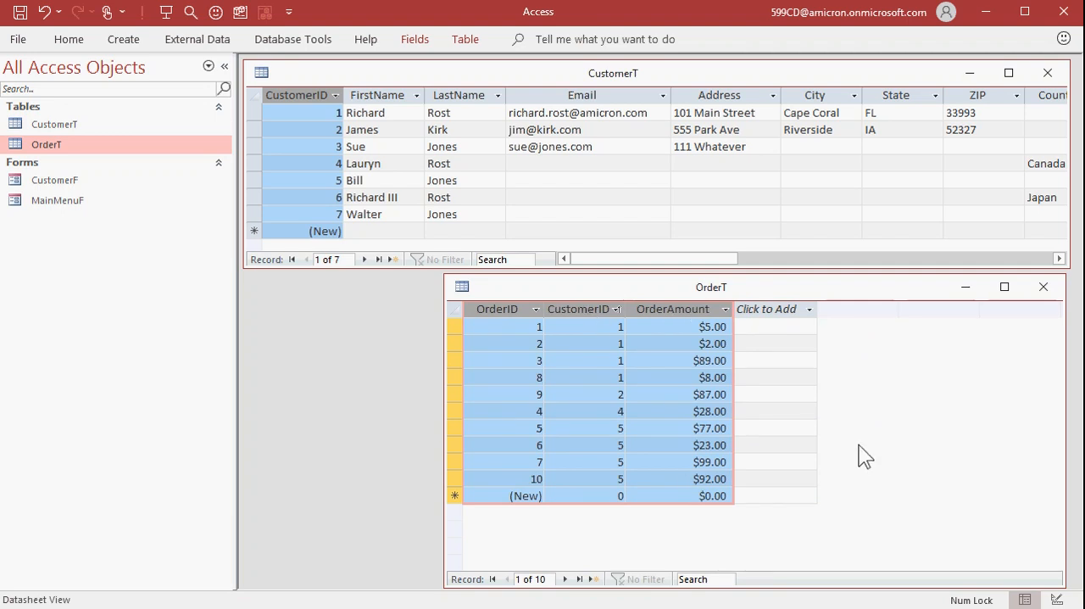
Delete the fifth customer record from CustomerT, leaving its orders in OrderT
left_click(286, 179)
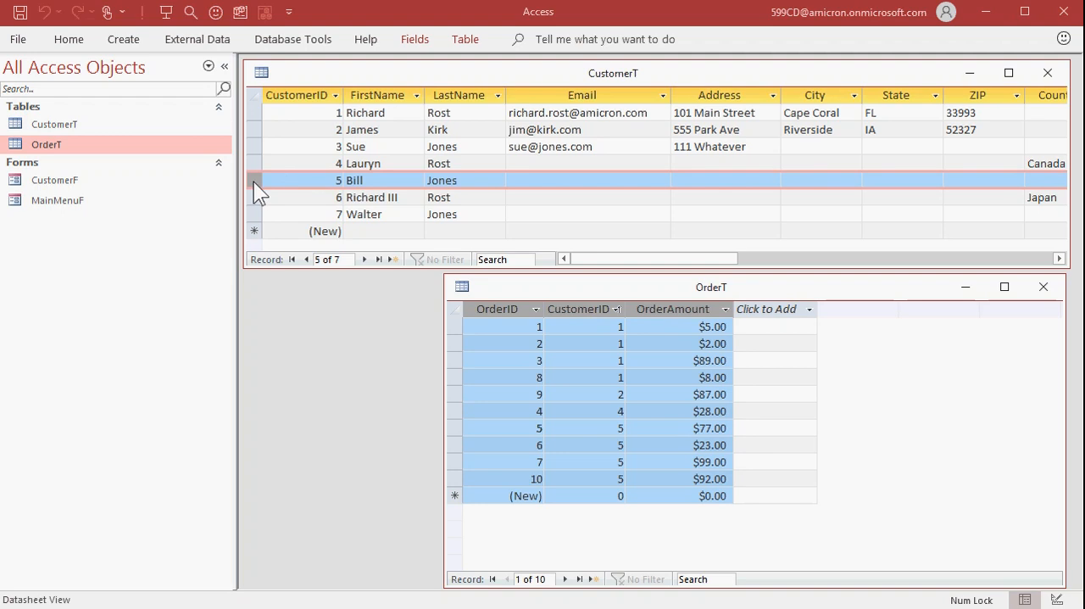
key("Delete")
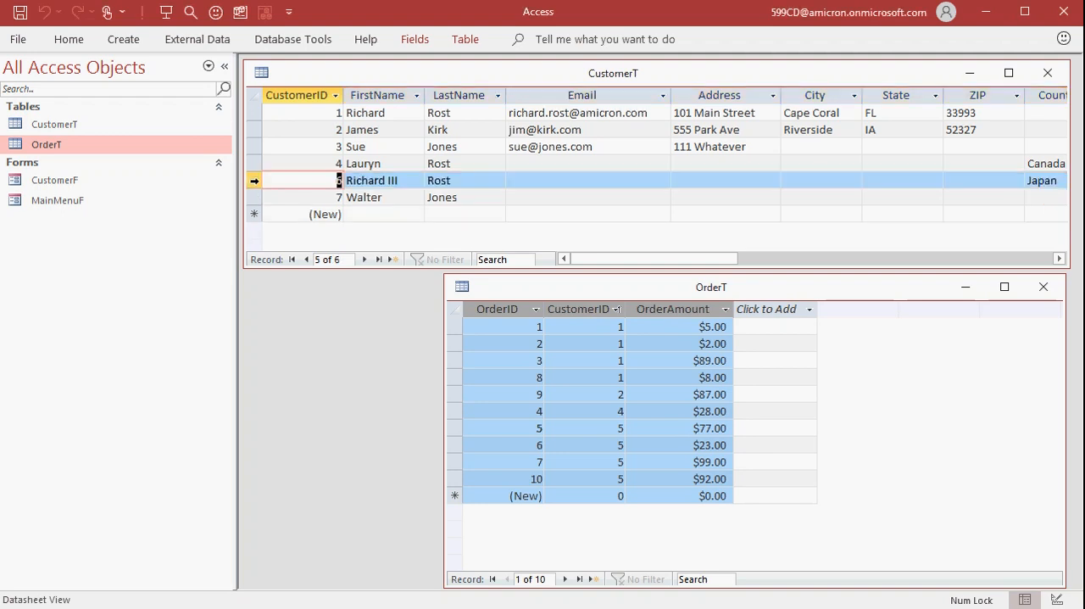
Add a new CustomerT record with the deleted customer's first and last name, and commit it
left_click(384, 217)
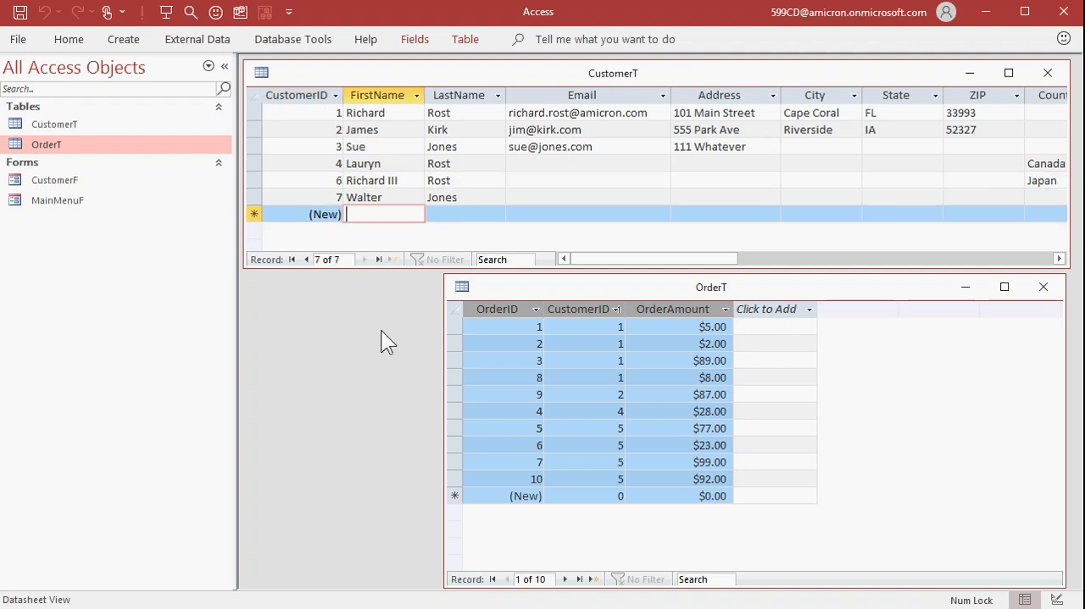
type("Bill")
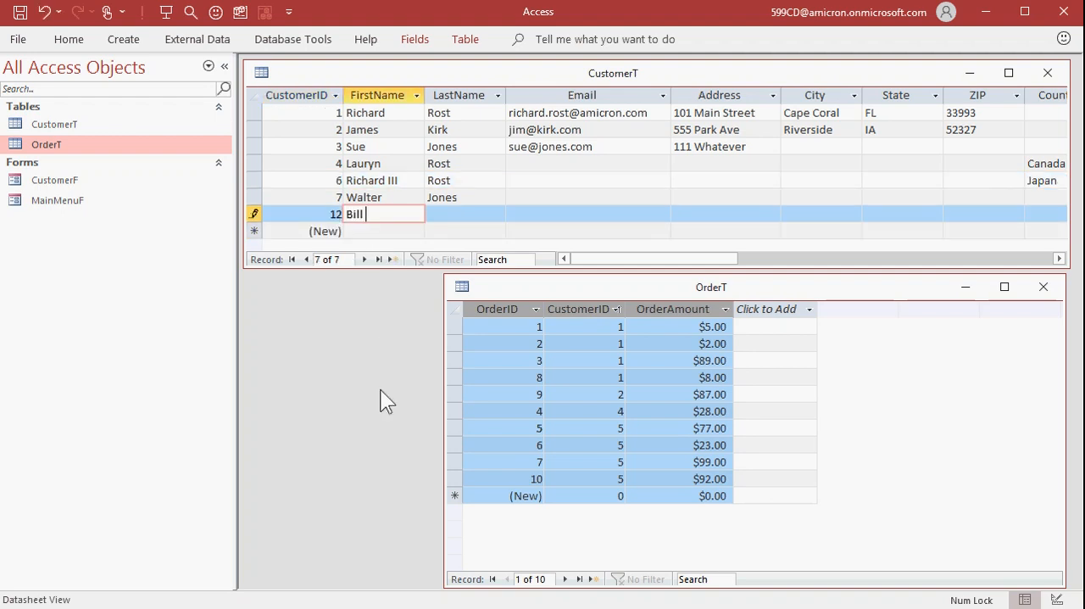
key("Tab")
type("Jones")
key("Tab")
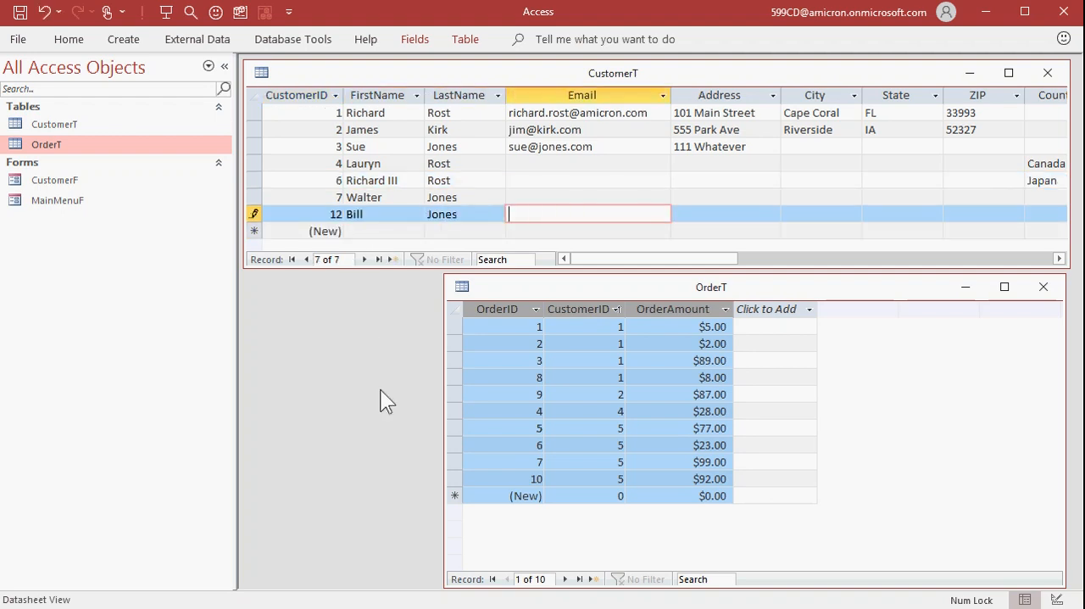
left_click(371, 231)
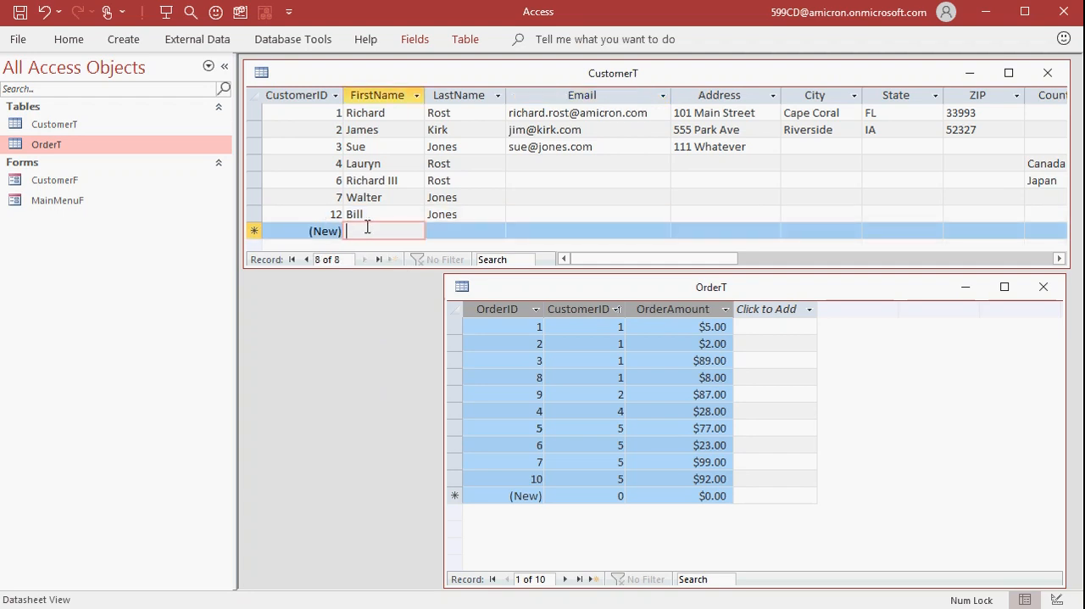
Try to overwrite the CustomerID of the fourth CustomerT record with the deleted customer's ID
left_click(337, 163)
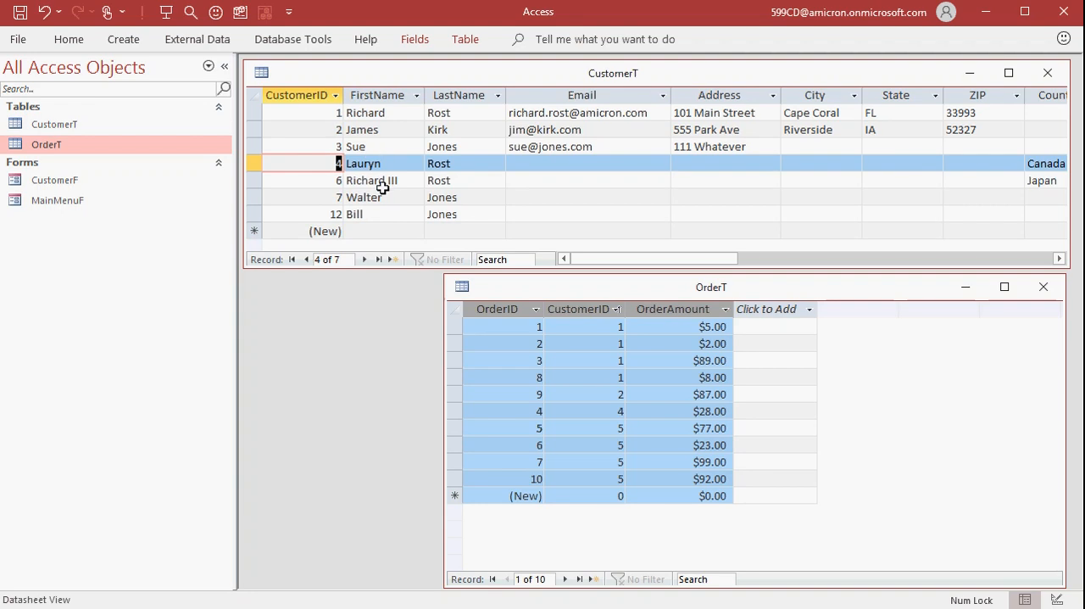
key("5")
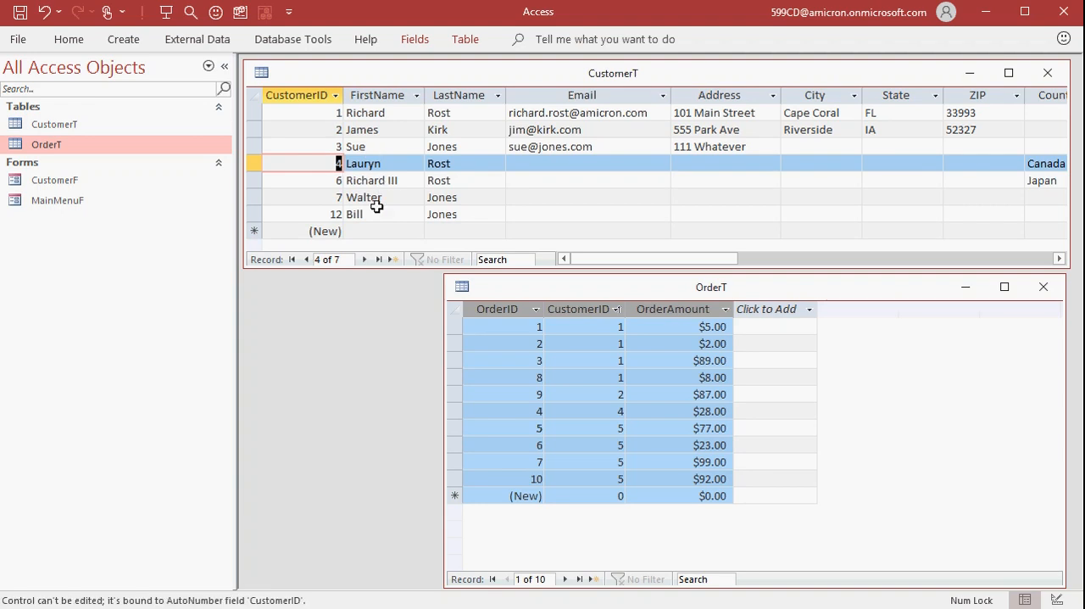
left_click(378, 216)
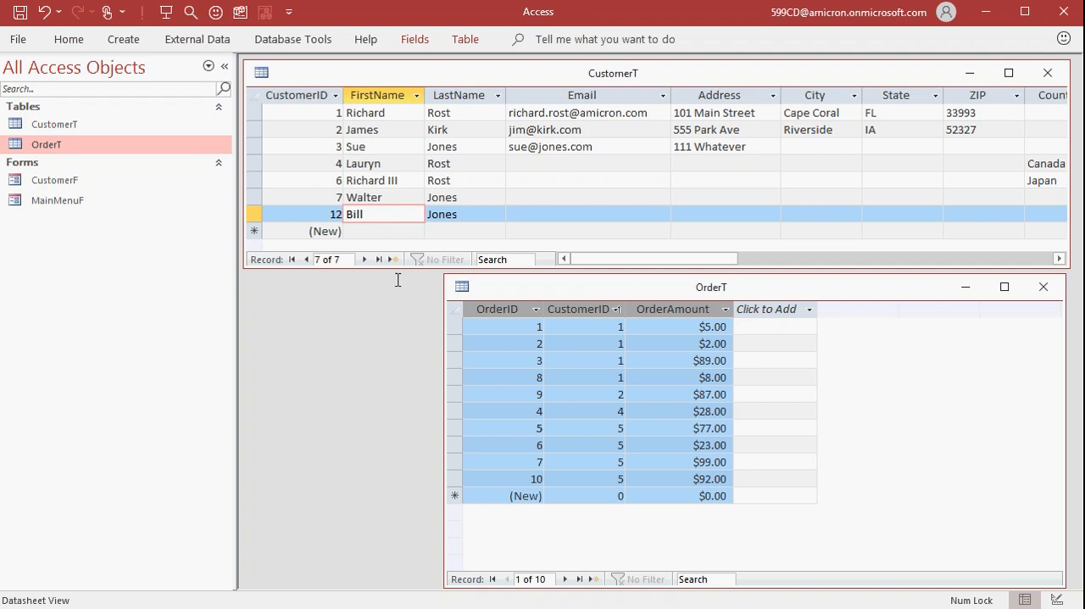
Change the CustomerID of the last four OrderT records to the newly added customer's ID
left_click(787, 283)
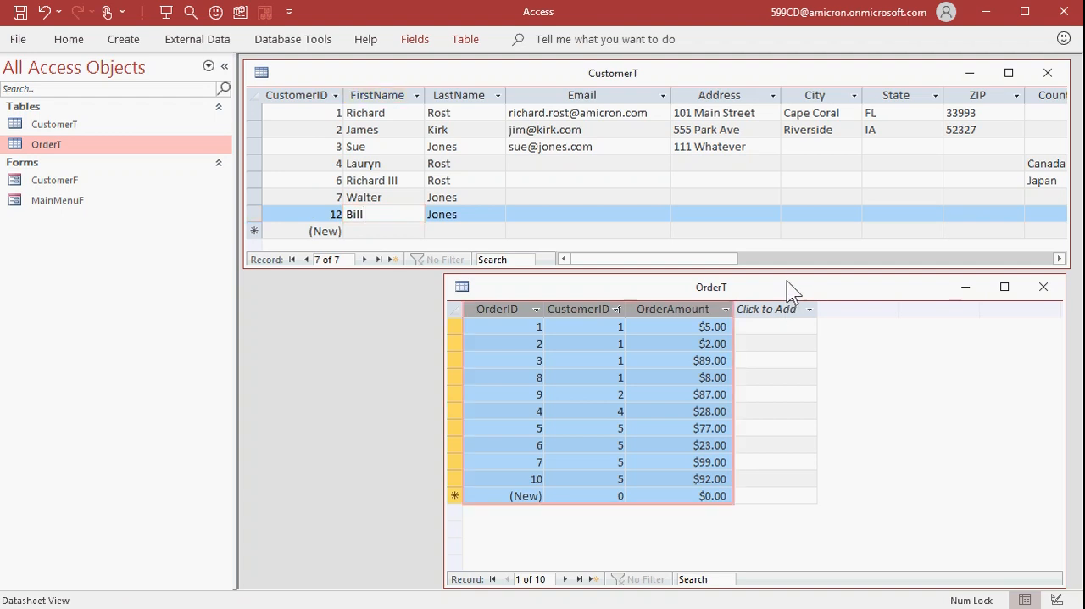
left_click(614, 429)
left_click(620, 446)
left_click(615, 462)
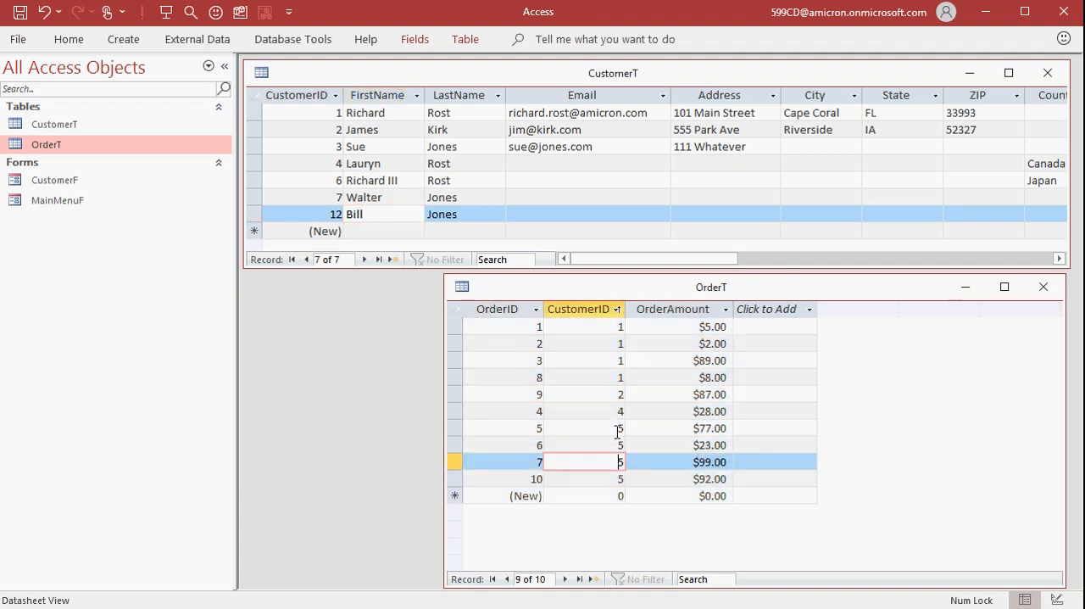
left_click_drag(616, 427, 654, 424)
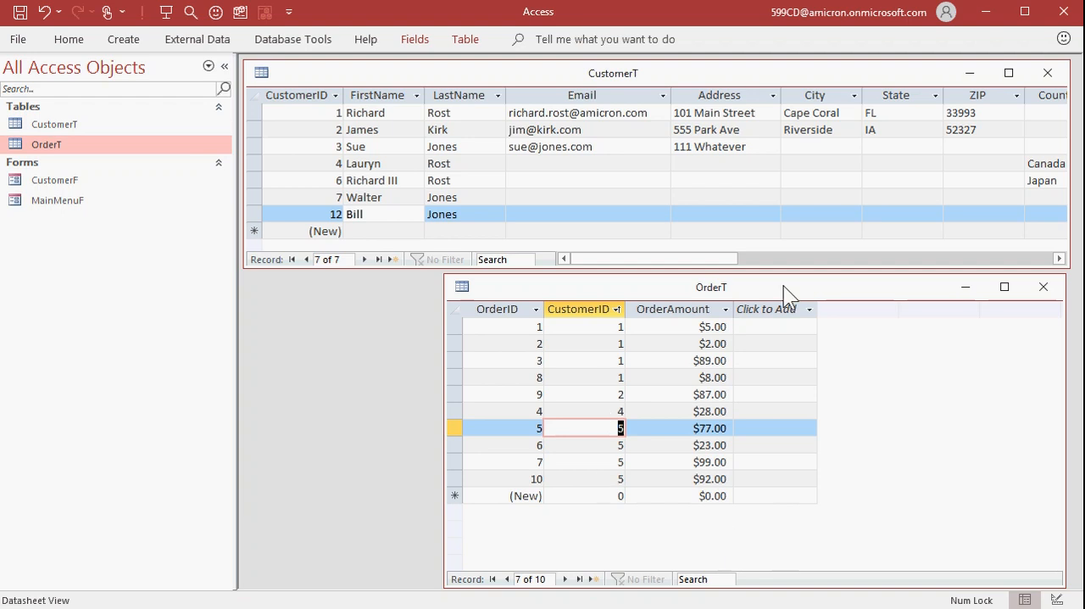
type("12")
key("Down")
key("ctrl+v")
key("Down")
key("ctrl+v")
key("Down")
type("12")
key("Down")
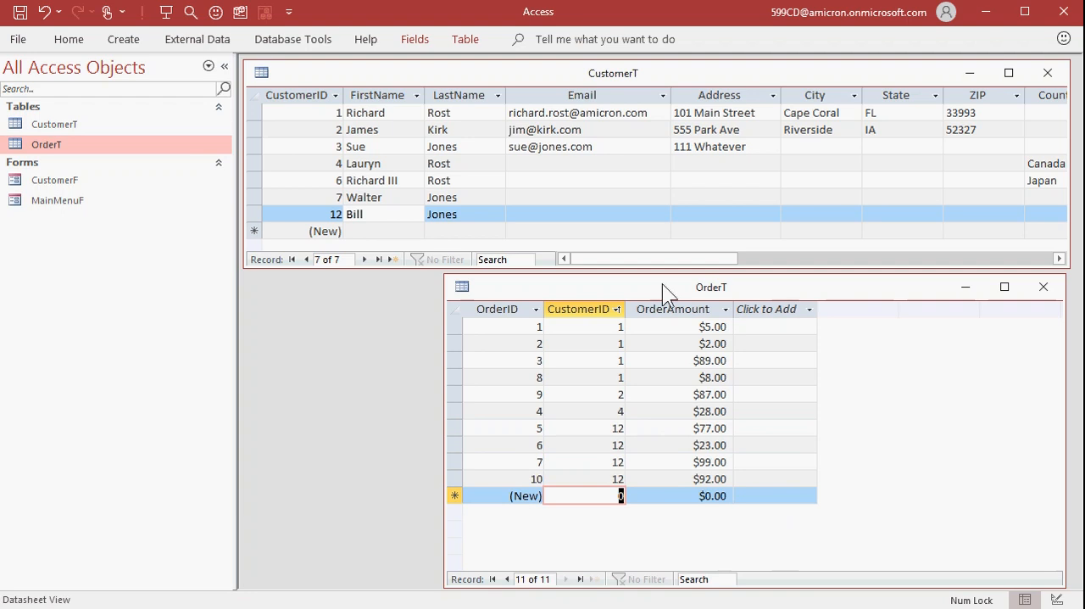
Set the CustomerID of the last four OrderT records back to the deleted customer's ID
left_click(603, 433)
type("5")
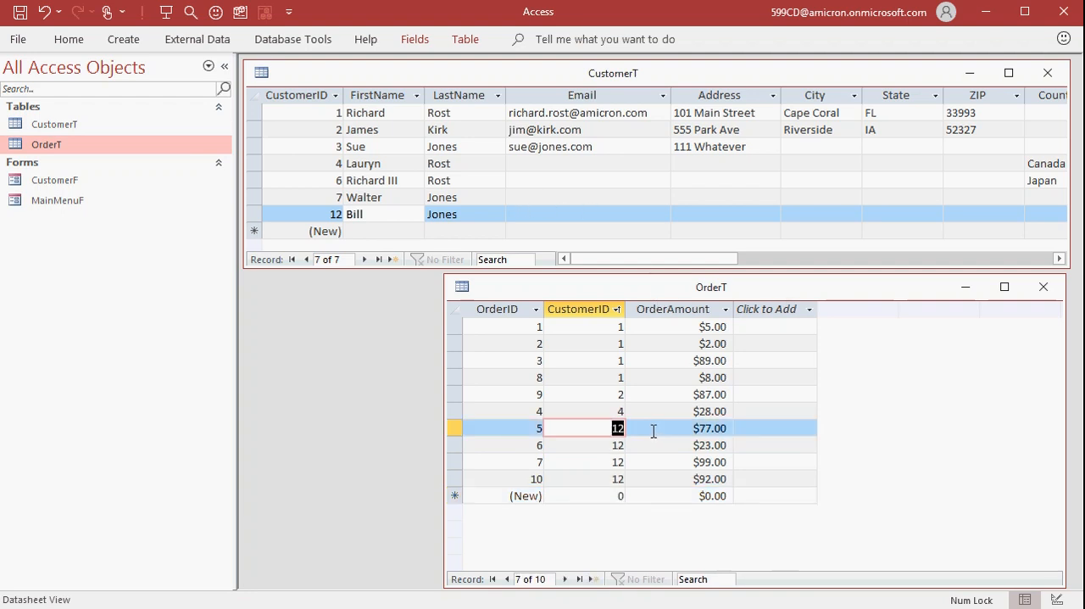
key("Down")
type("5")
key("Down")
type("5")
key("Down")
type("5")
key("Down")
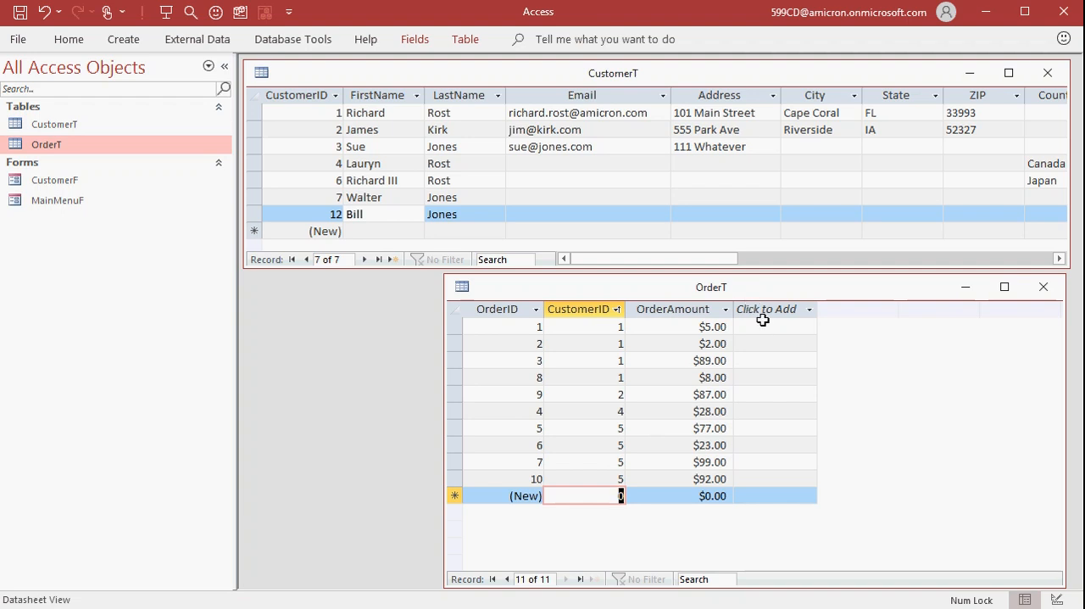
Try to change the newly added customer's CustomerID to the deleted customer's ID, and delete that new record from CustomerT
left_click(330, 214)
left_click_drag(330, 214, 373, 217)
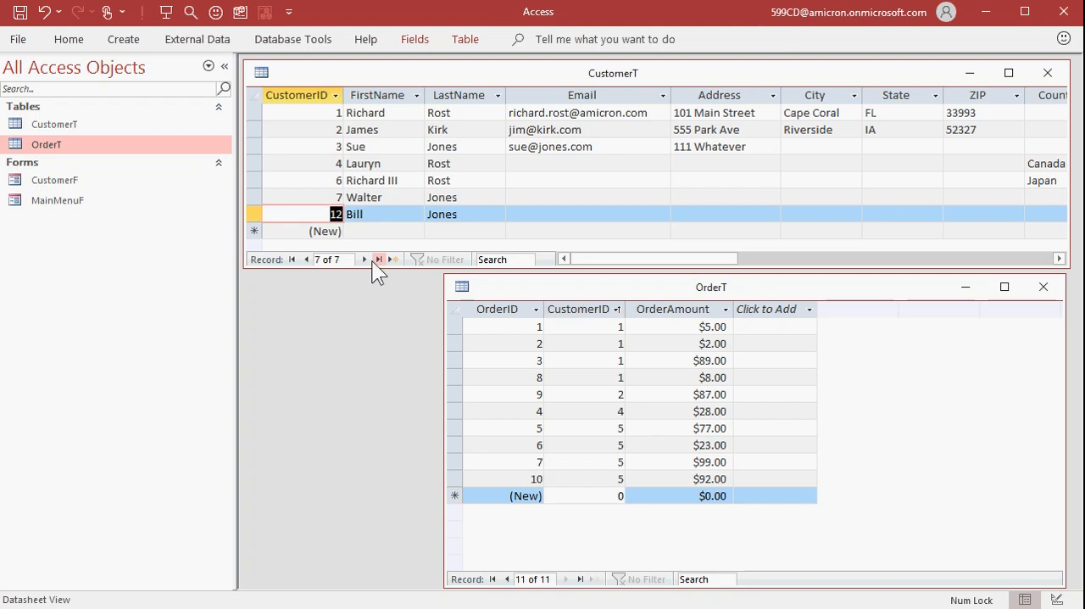
key("5")
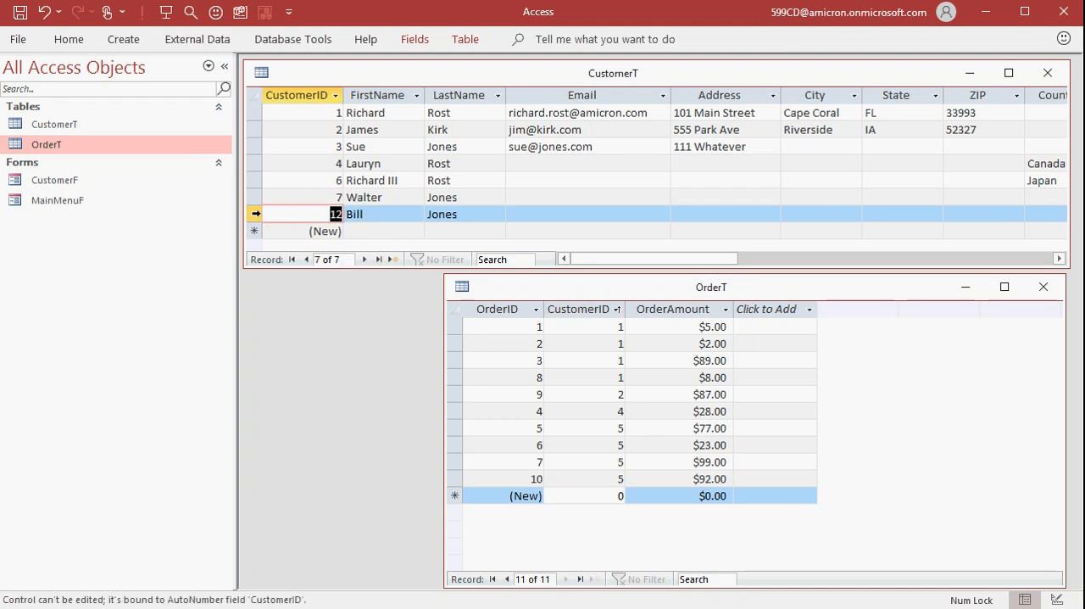
left_click(254, 213)
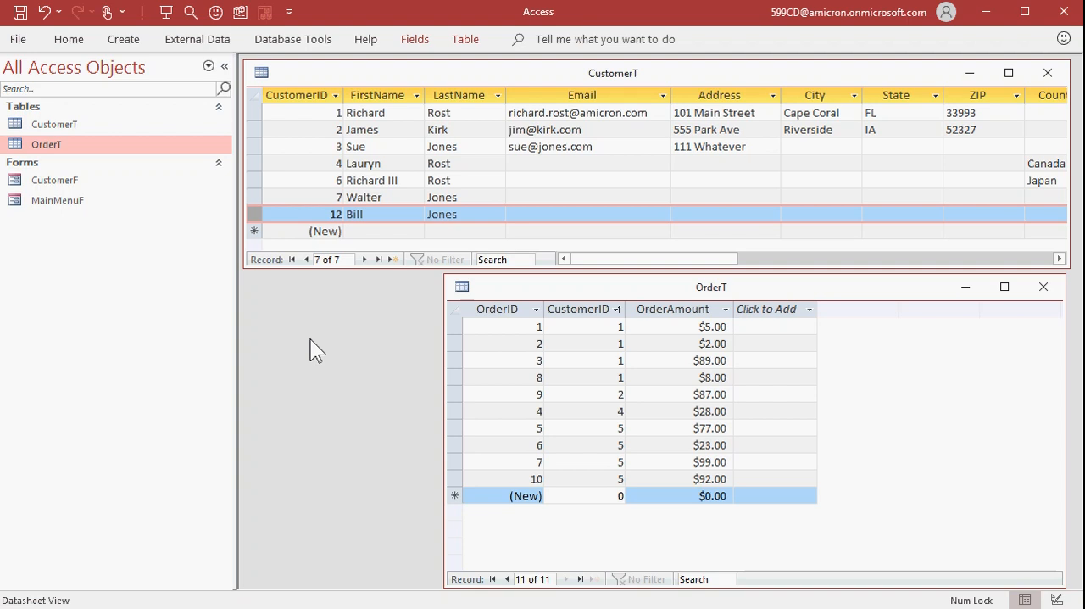
key("Delete")
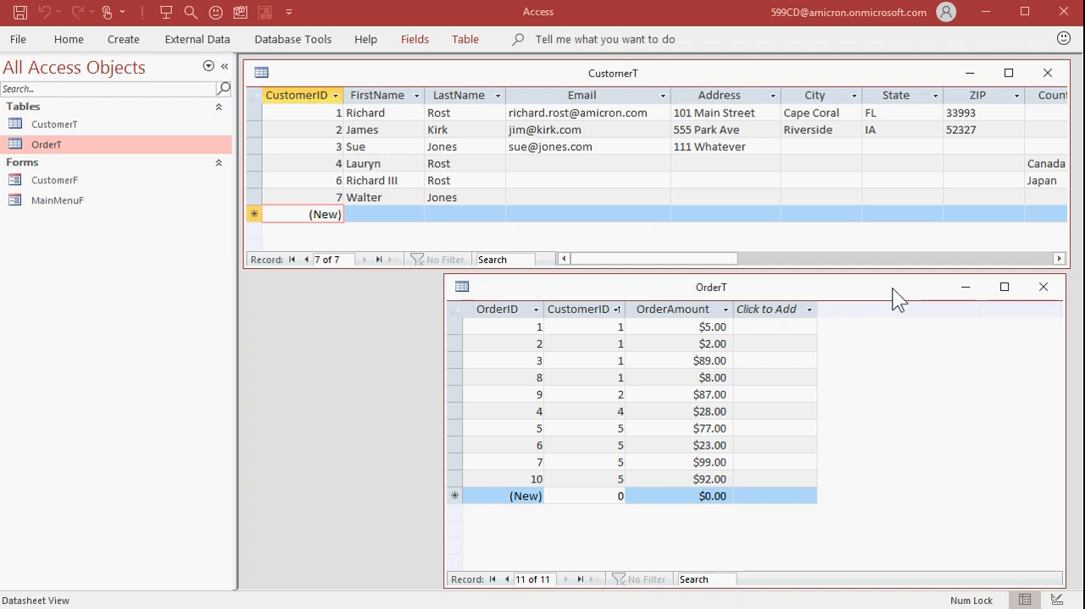
Close OrderT, saving its design changes, and close CustomerT
left_click(1044, 288)
left_click(548, 371)
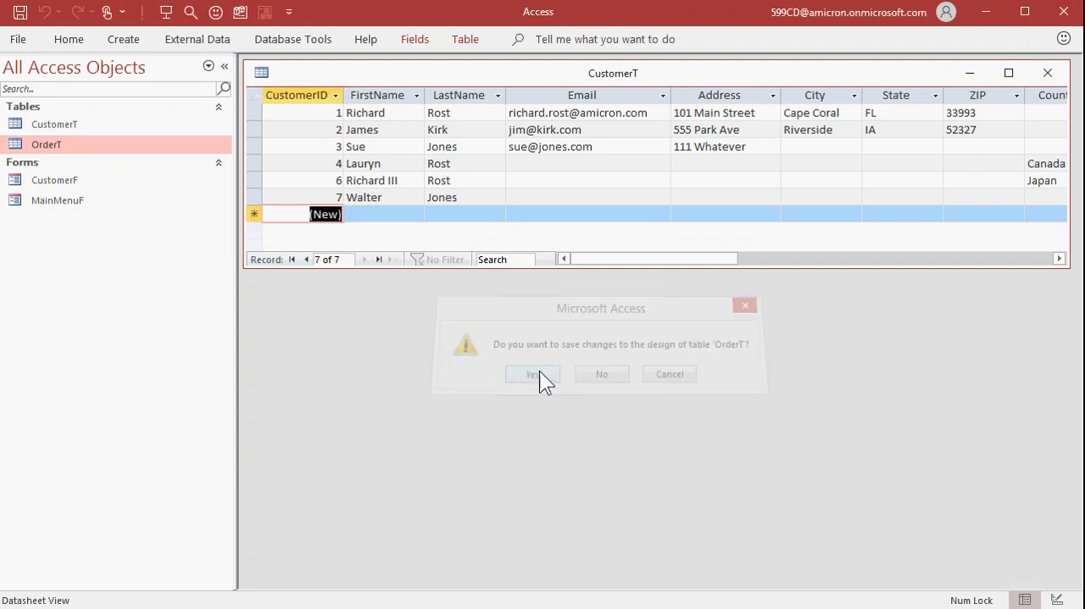
left_click(1048, 73)
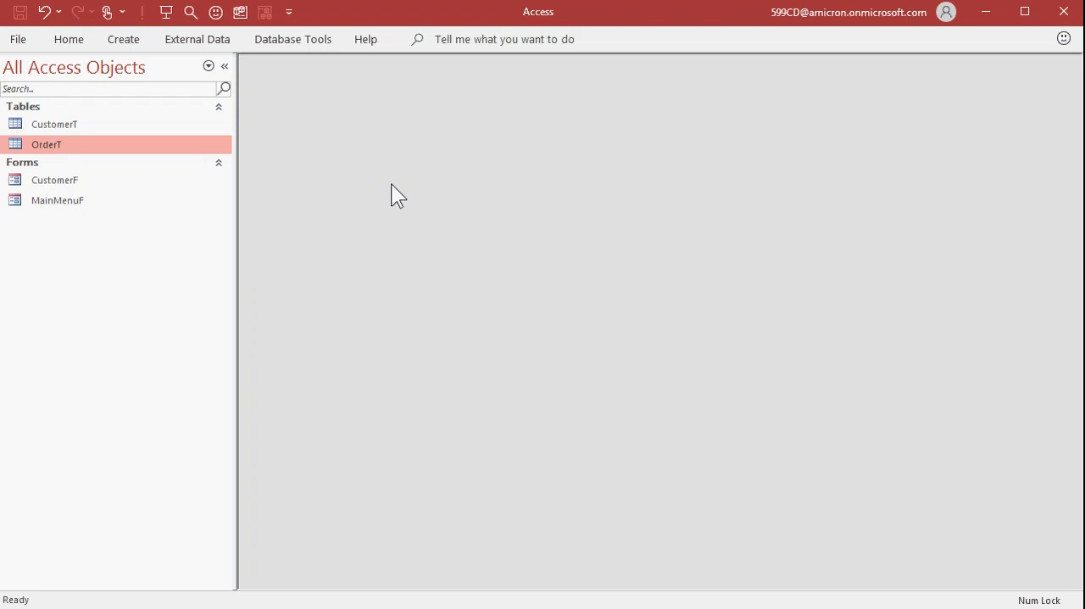
Create a new query in Design view and move its window into clear view
left_click(132, 40)
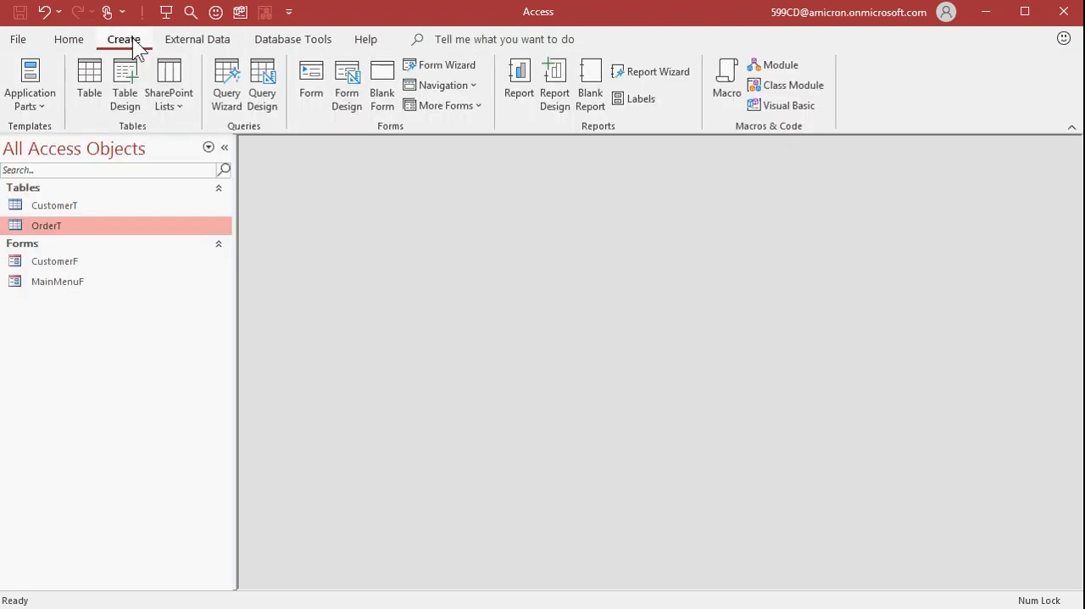
left_click(260, 87)
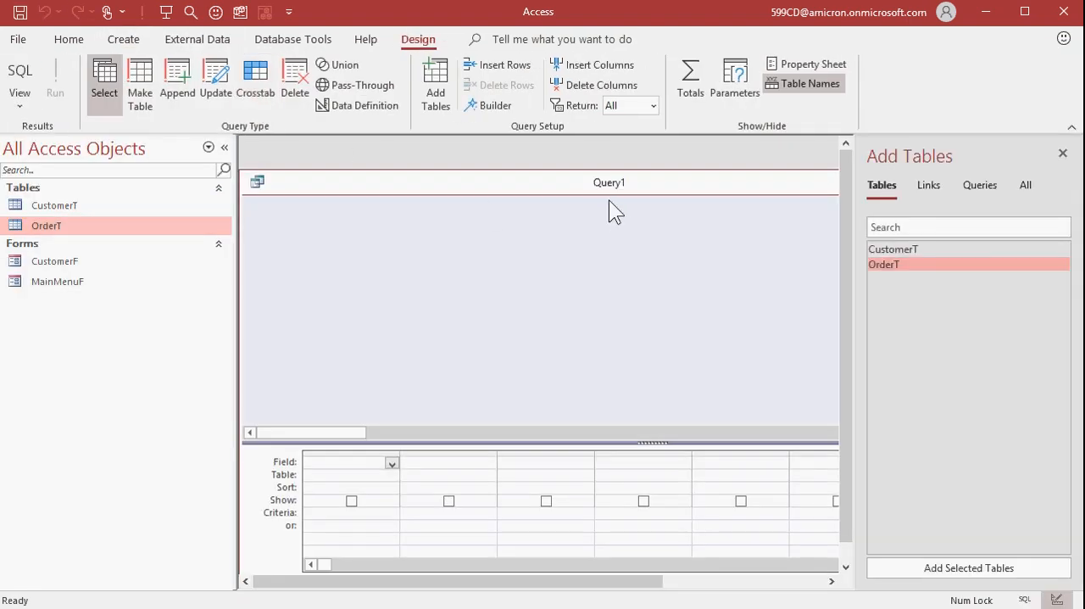
left_click_drag(609, 190, 632, 162)
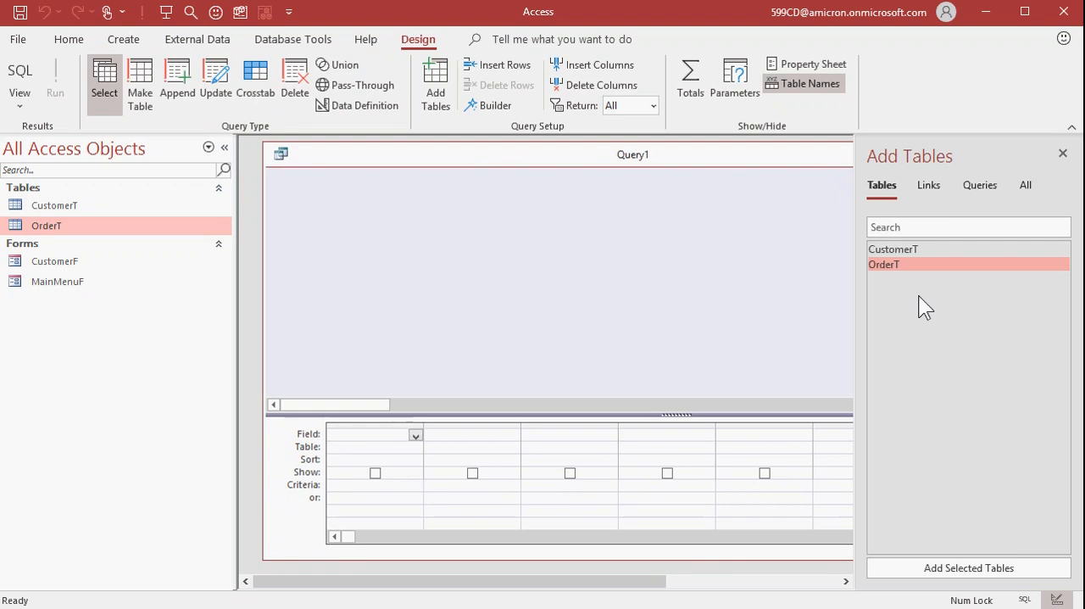
Close the Add Tables pane and narrow and reposition the query window so it fits fully in the workspace
left_click(1062, 153)
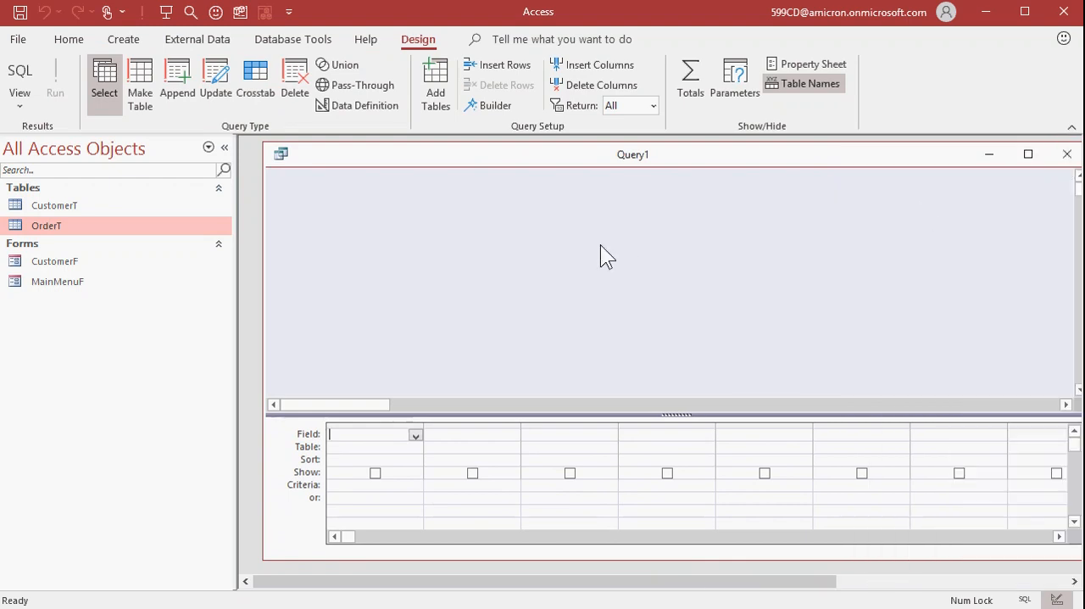
left_click_drag(264, 240, 368, 236)
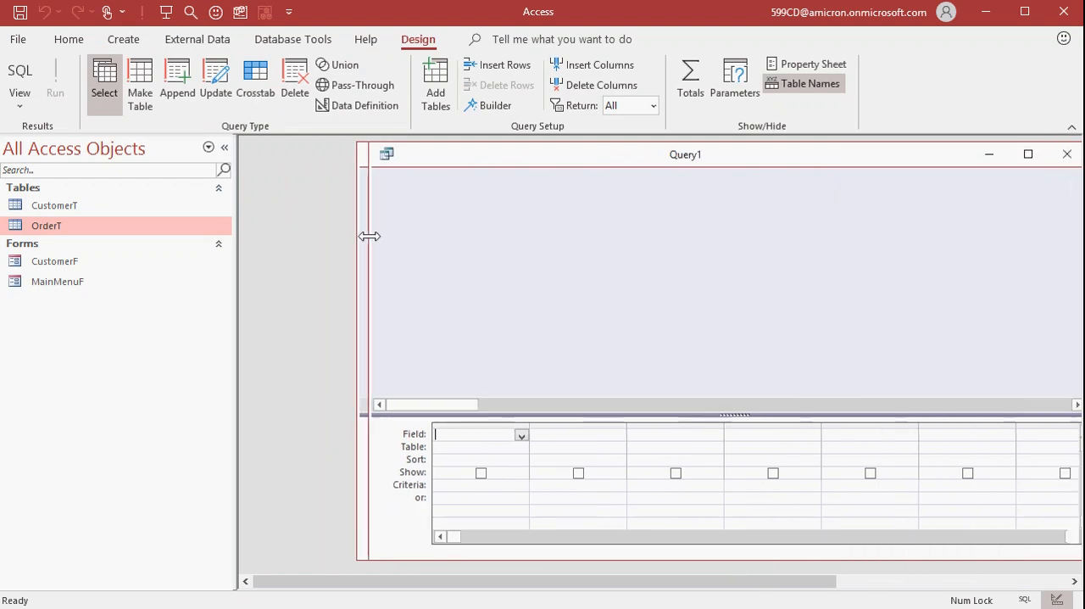
left_click_drag(500, 165, 402, 172)
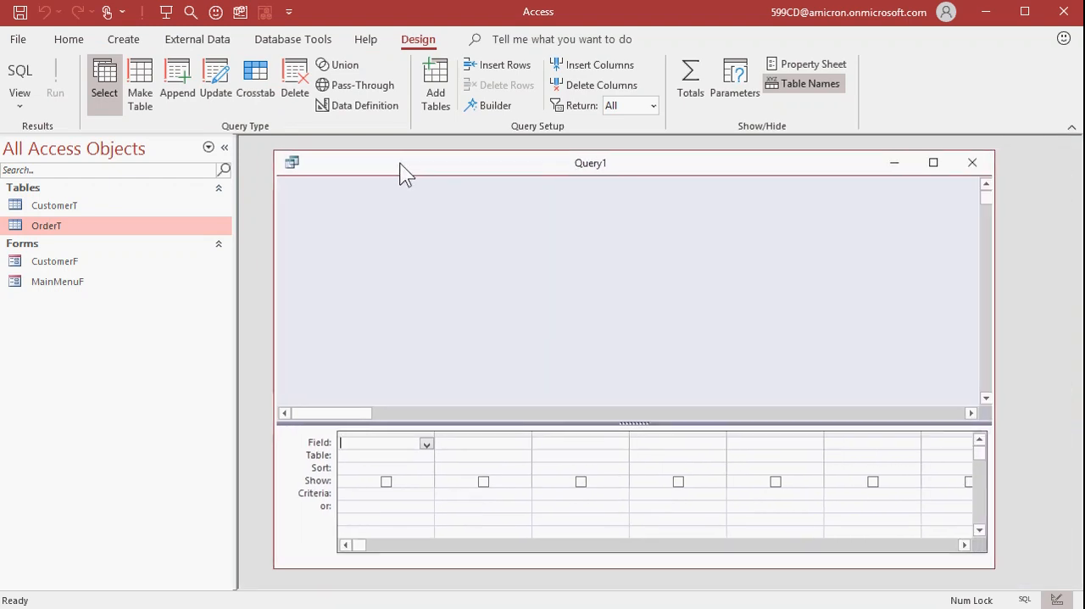
Convert the query to an append query that targets CustomerT in the current database
left_click(180, 84)
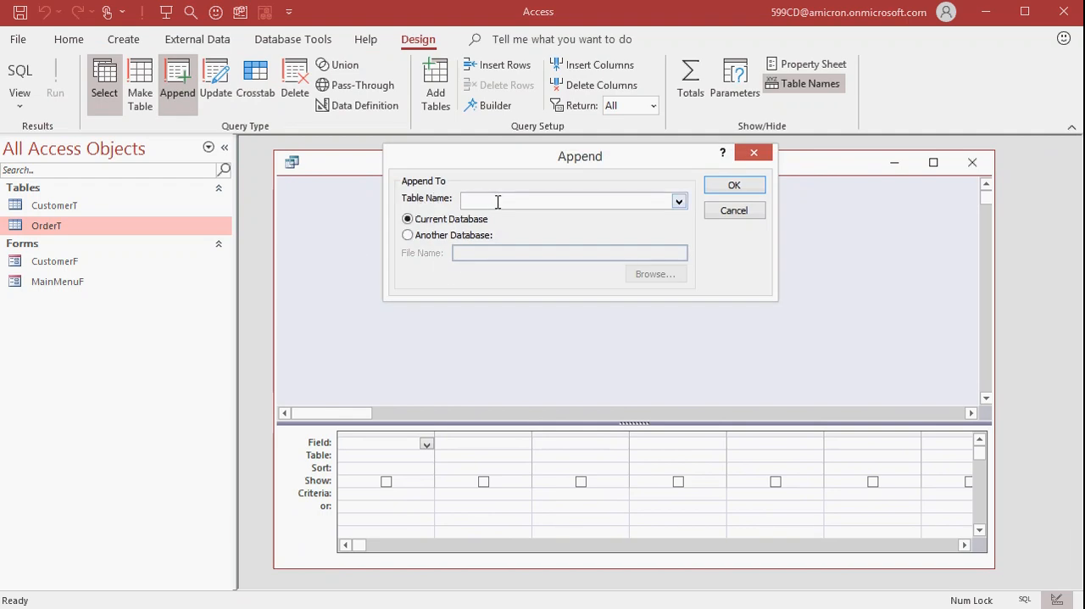
left_click(679, 202)
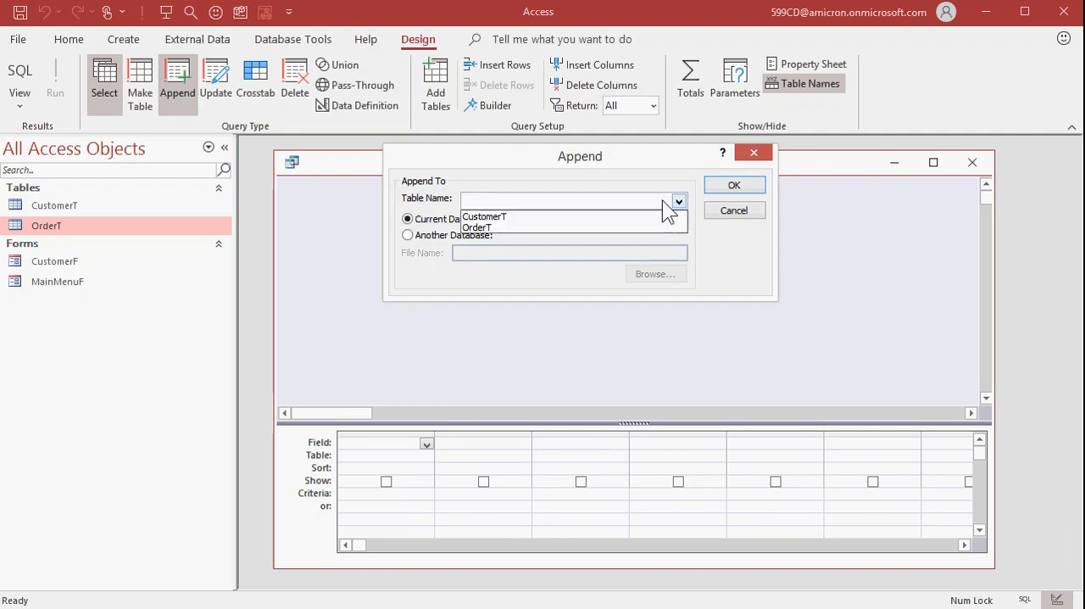
left_click(507, 218)
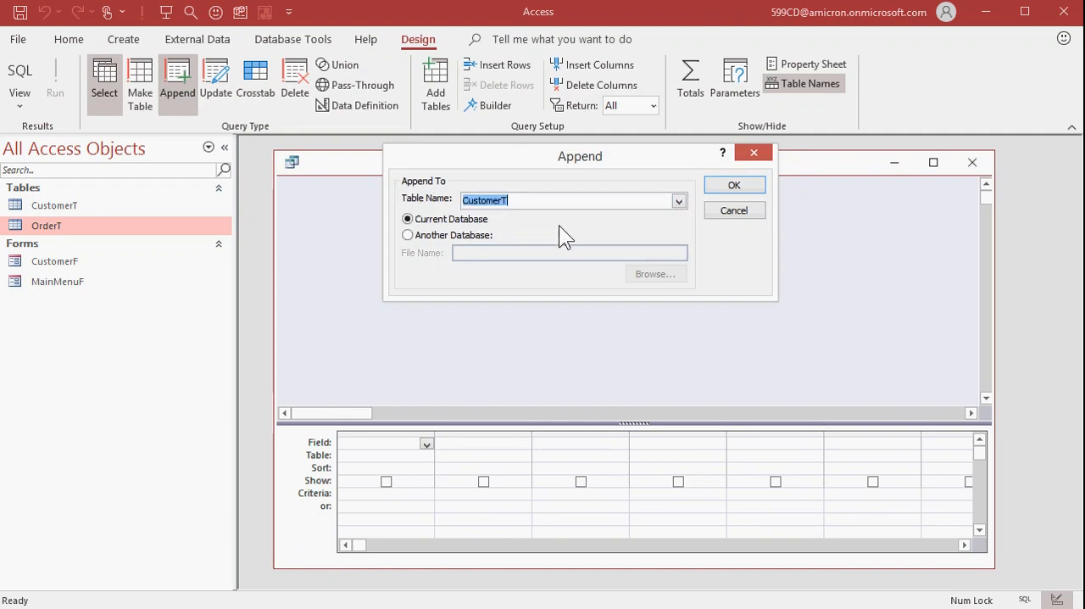
left_click(734, 185)
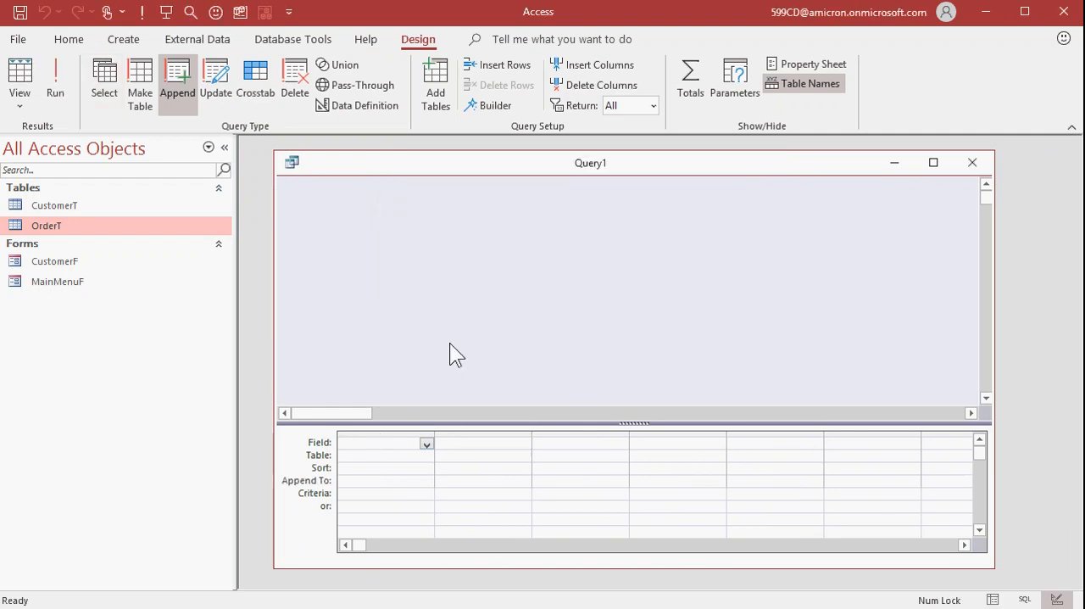
Set the first column to append the deleted customer's ID as a literal number to the CustomerID field
left_click(426, 482)
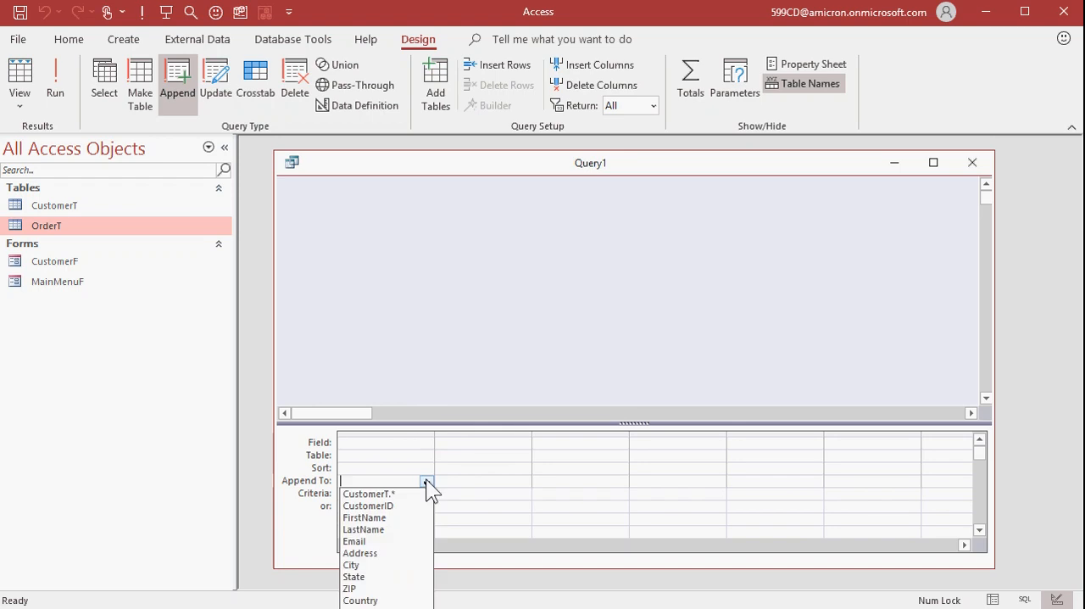
left_click(403, 506)
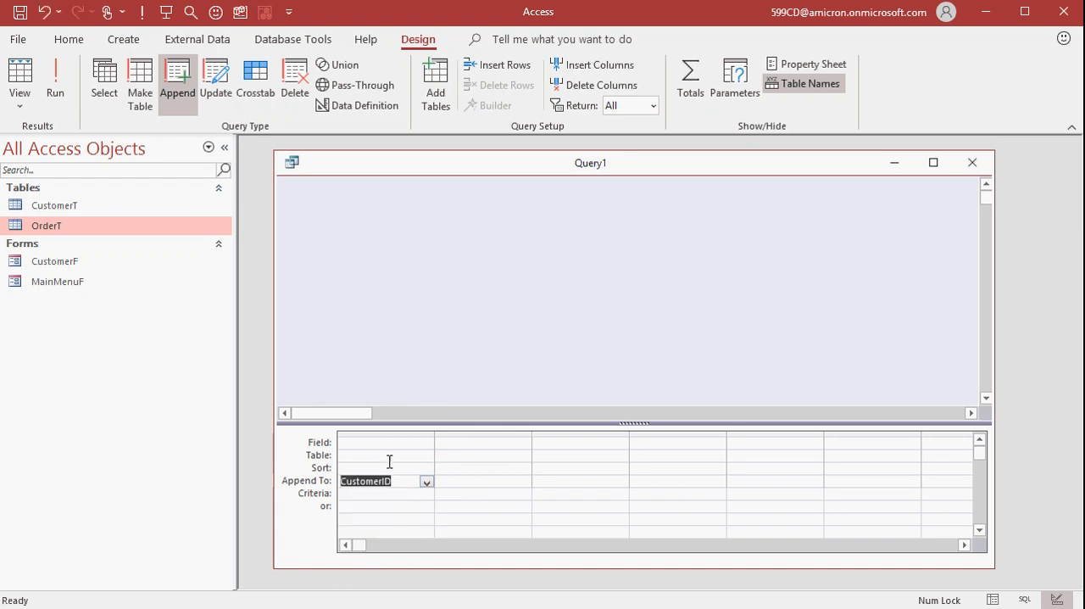
left_click(384, 446)
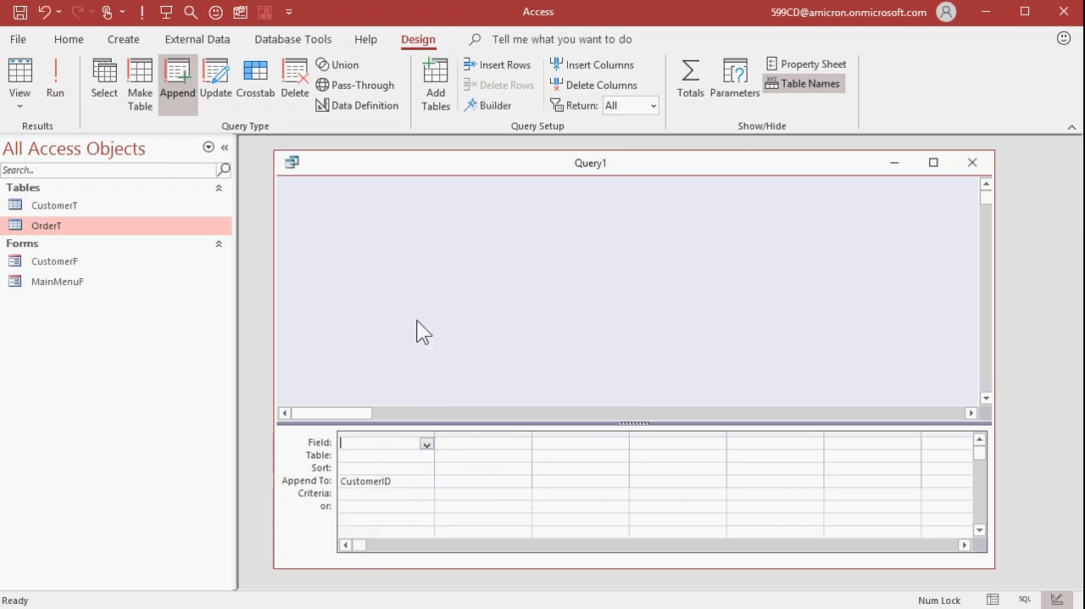
type("5")
left_click(479, 442)
Set the second column to append the deleted customer's first name as quoted text to the FirstName field
left_click(523, 480)
left_click(511, 518)
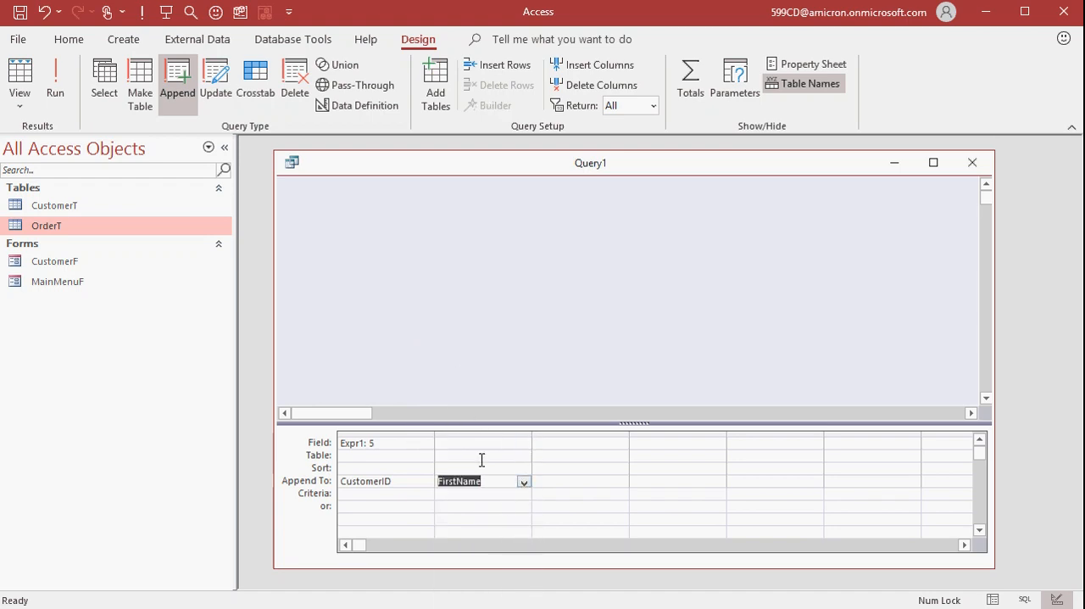
left_click(472, 443)
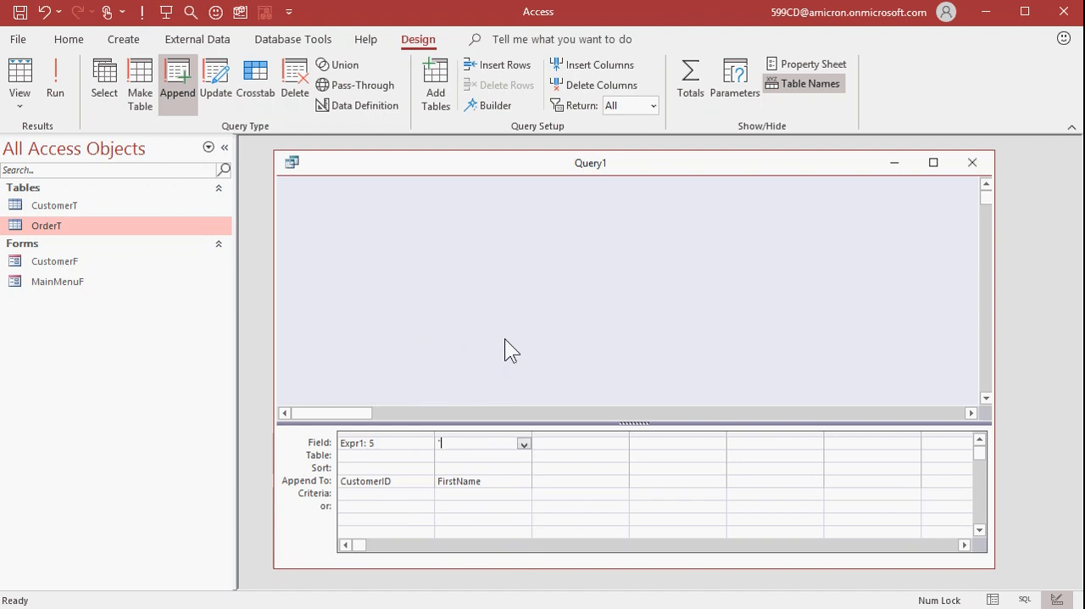
type("\"Bill\"")
key("Tab")
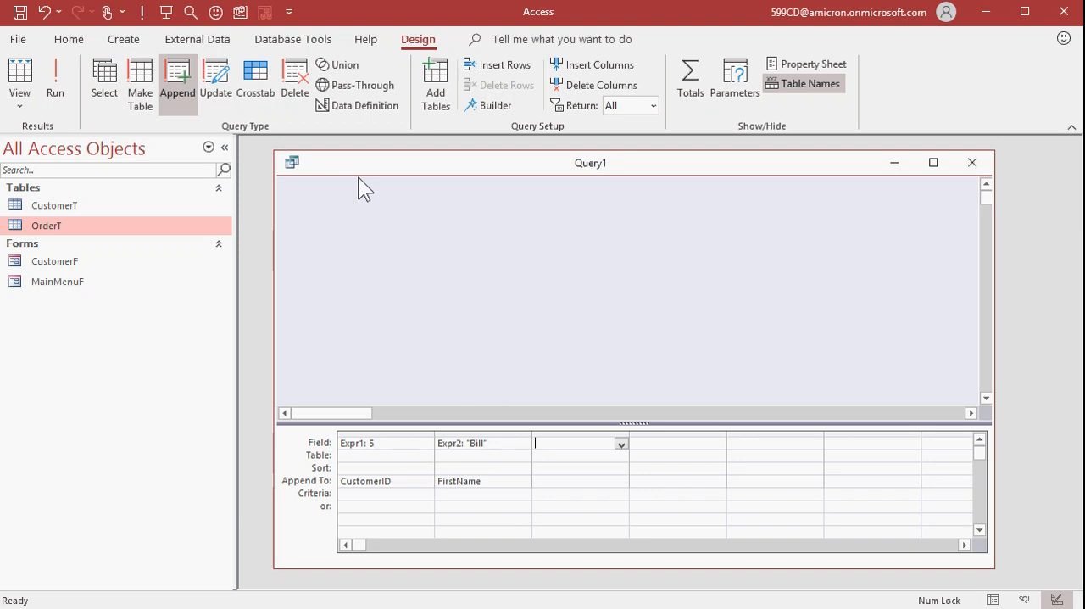
Run the append query and open CustomerT to check the record of the re-added customer
left_click(56, 85)
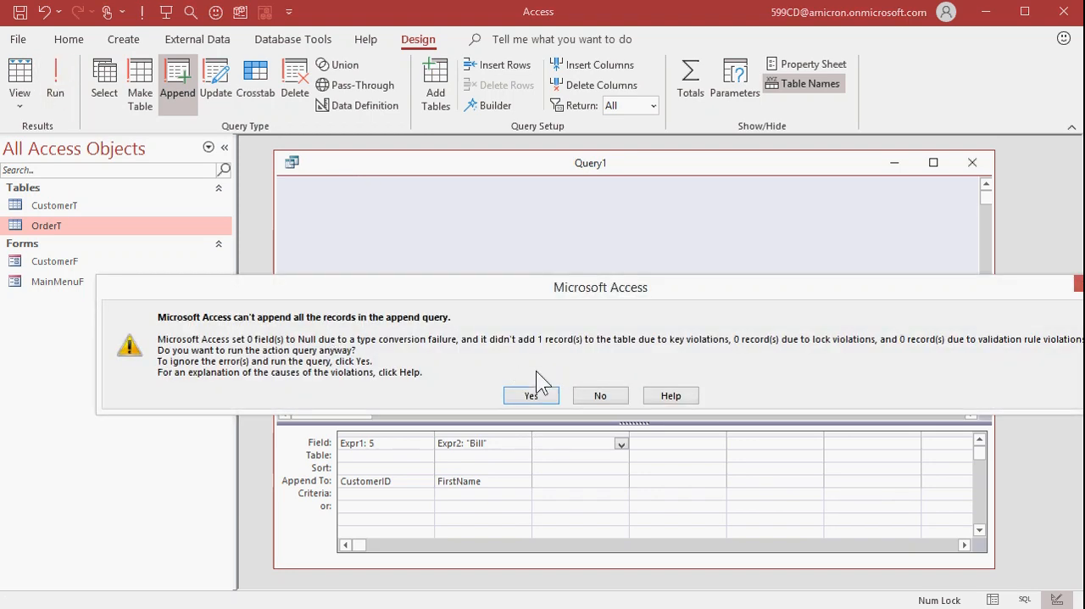
left_click(531, 395)
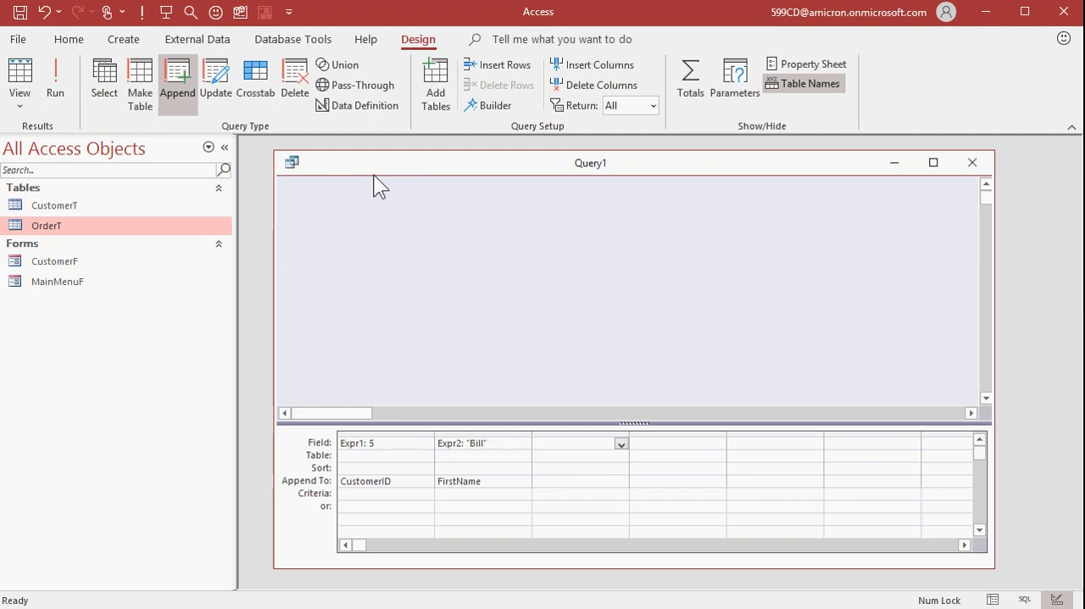
left_click_drag(348, 167, 821, 346)
left_click(87, 206)
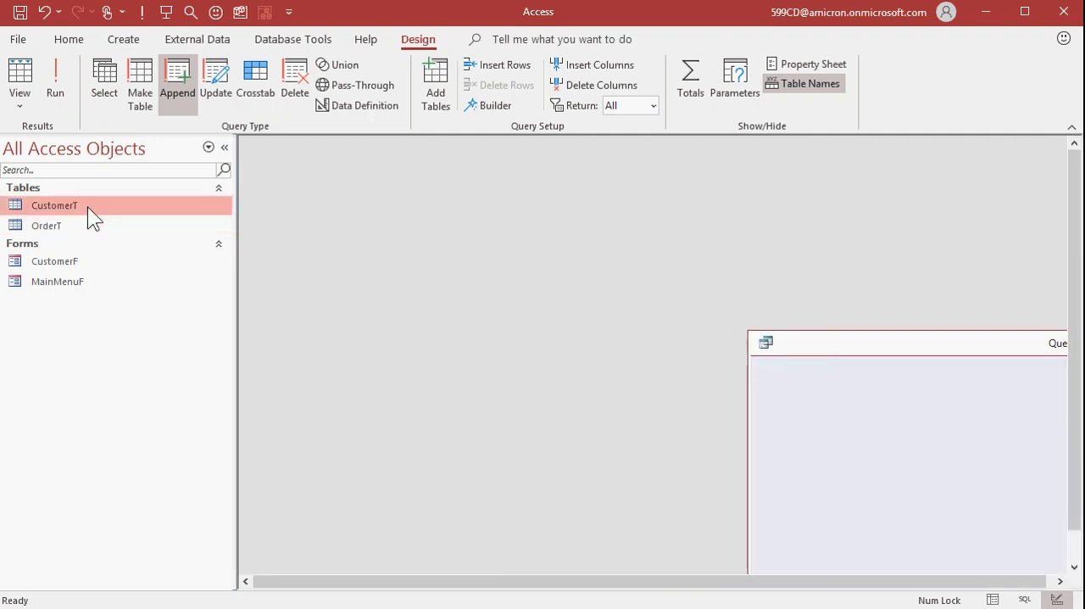
double_click(88, 206)
left_click_drag(290, 186, 313, 168)
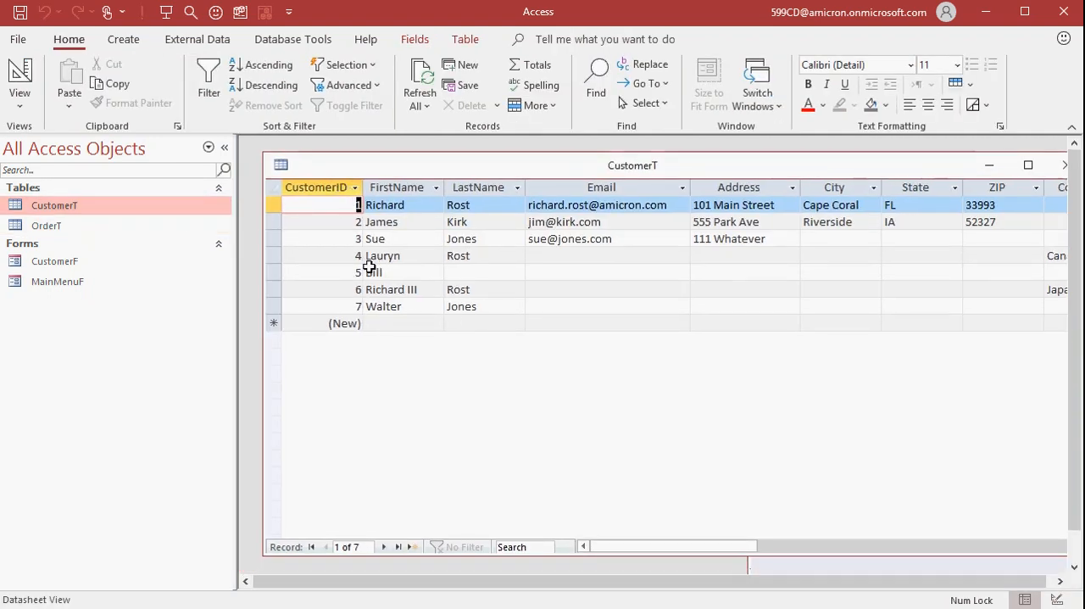
left_click(273, 272)
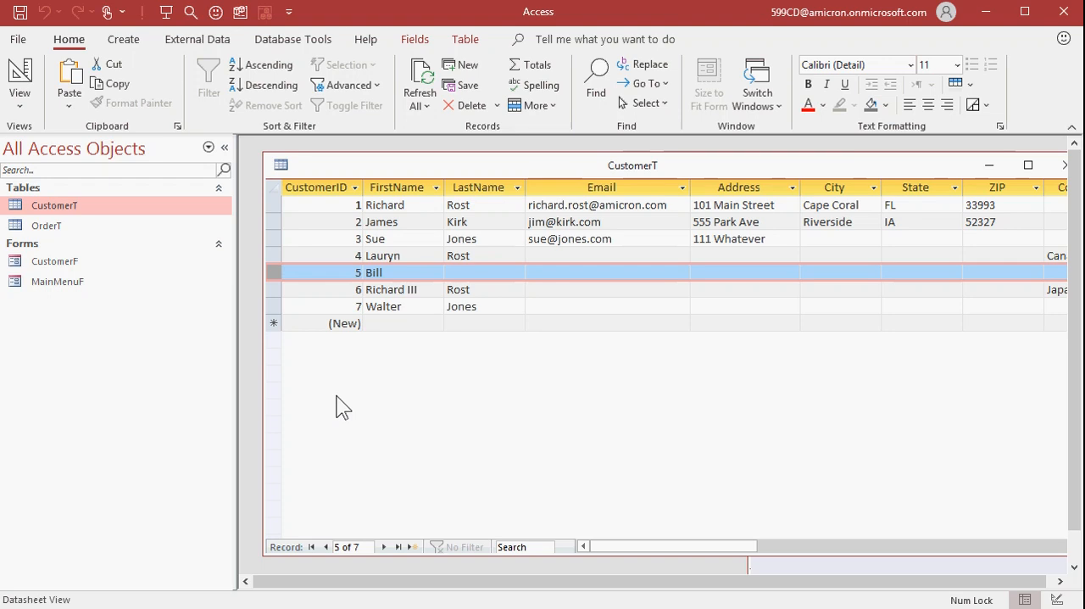
Start a new CustomerT record with FirstName "o" to check its AutoNumber, and discard the entry
left_click(397, 322)
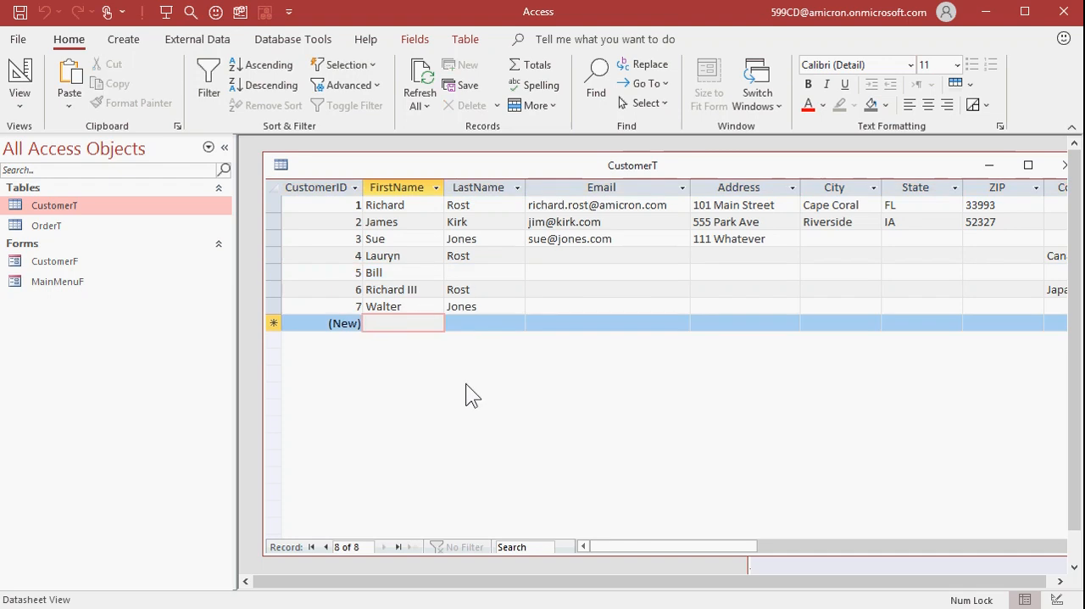
type("o")
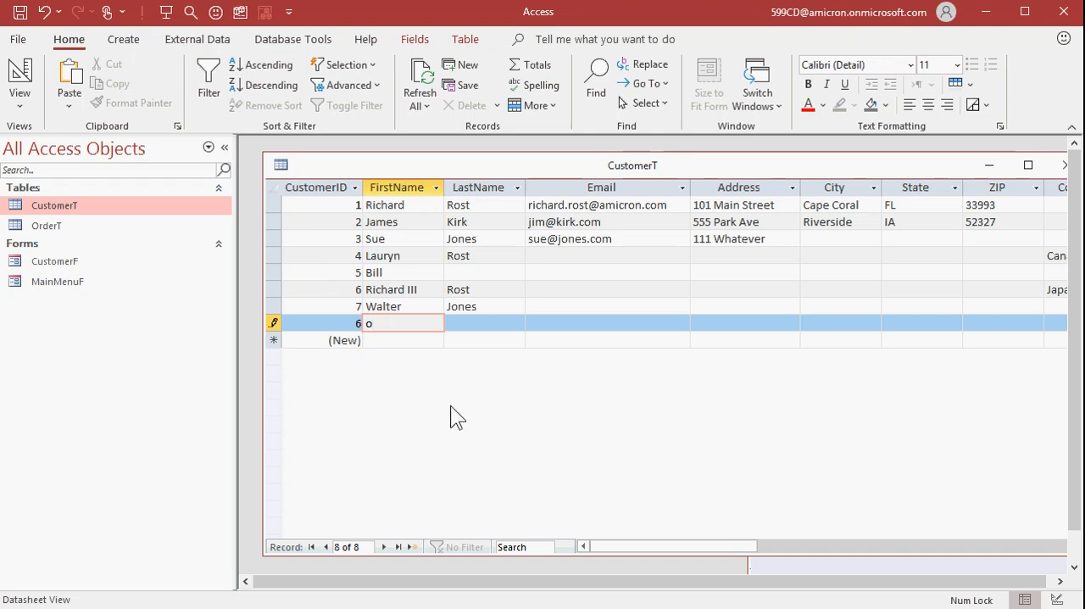
key("Escape")
key("Escape")
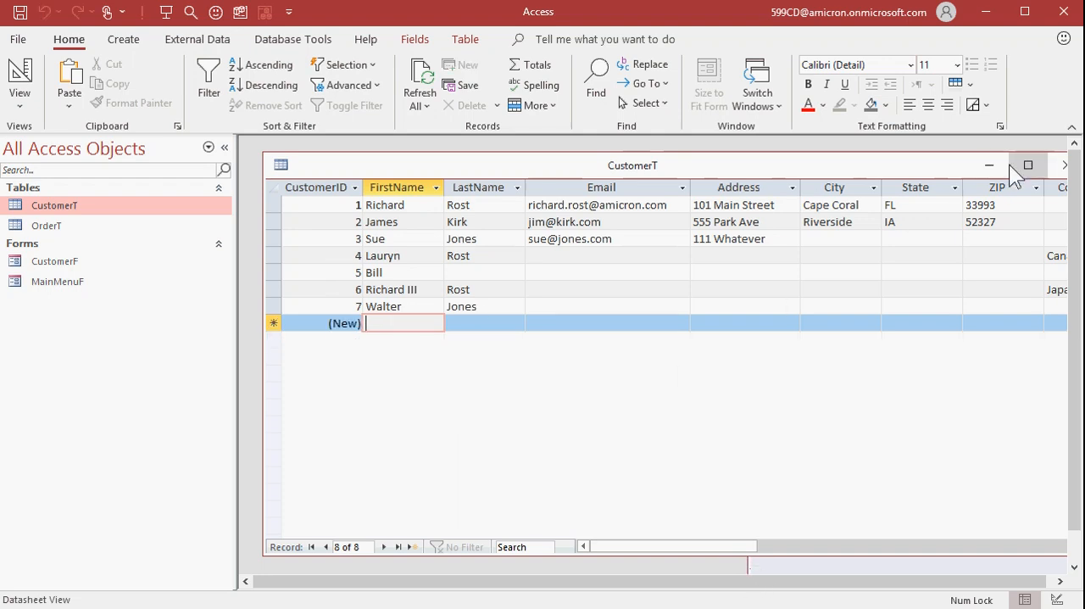
Close CustomerT and change the append query's expressions to 200 for CustomerID and "XXX" for FirstName
left_click(1059, 167)
left_click_drag(885, 345, 413, 151)
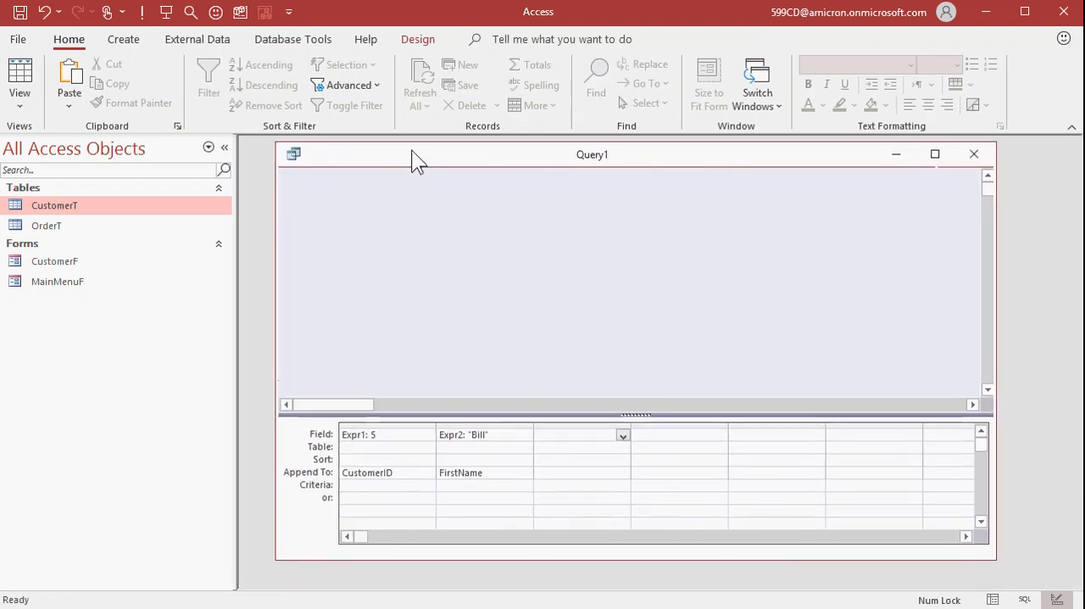
double_click(374, 434)
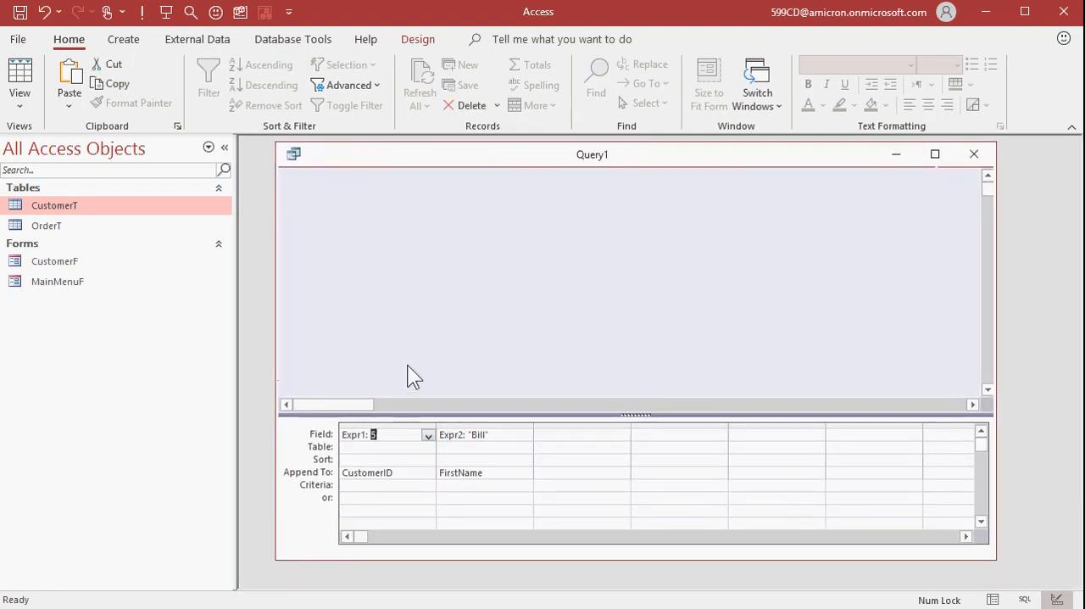
type("200")
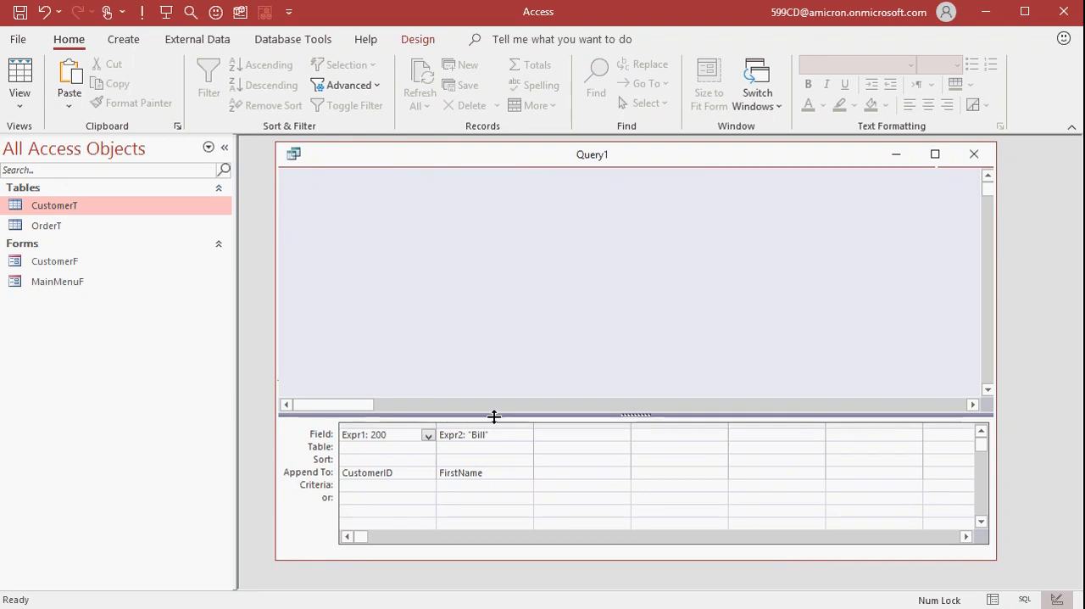
double_click(475, 435)
type("XXX")
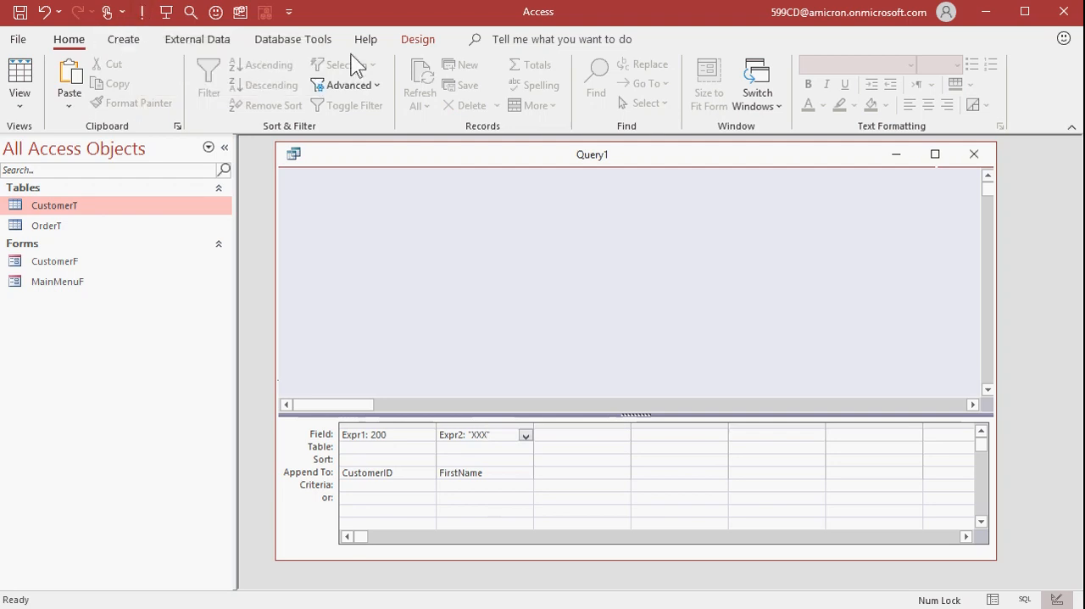
Run the modified append query and open CustomerT to check the added record
left_click(413, 39)
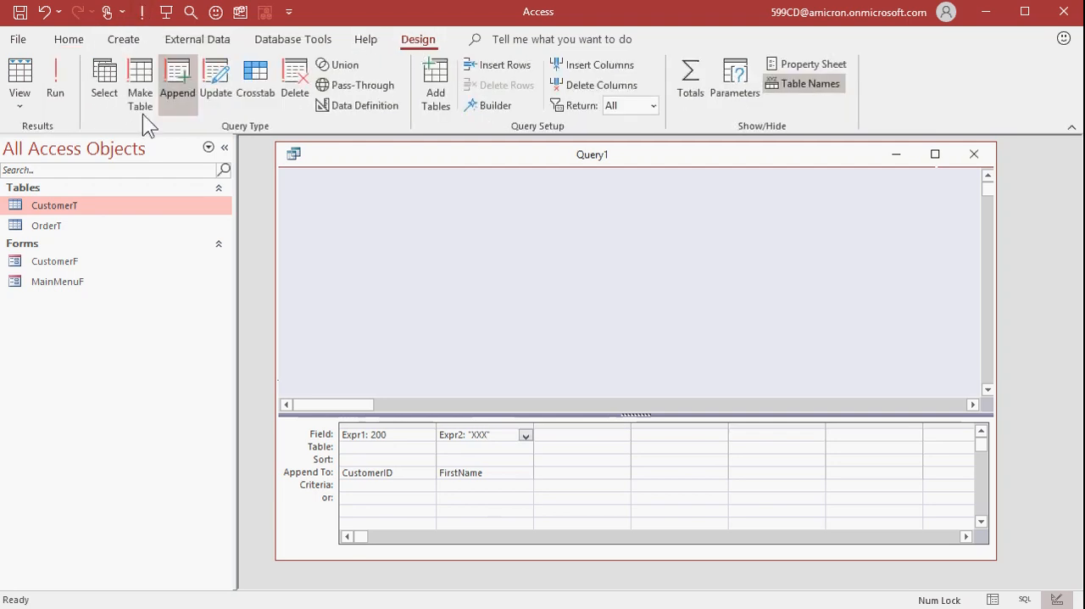
left_click(56, 85)
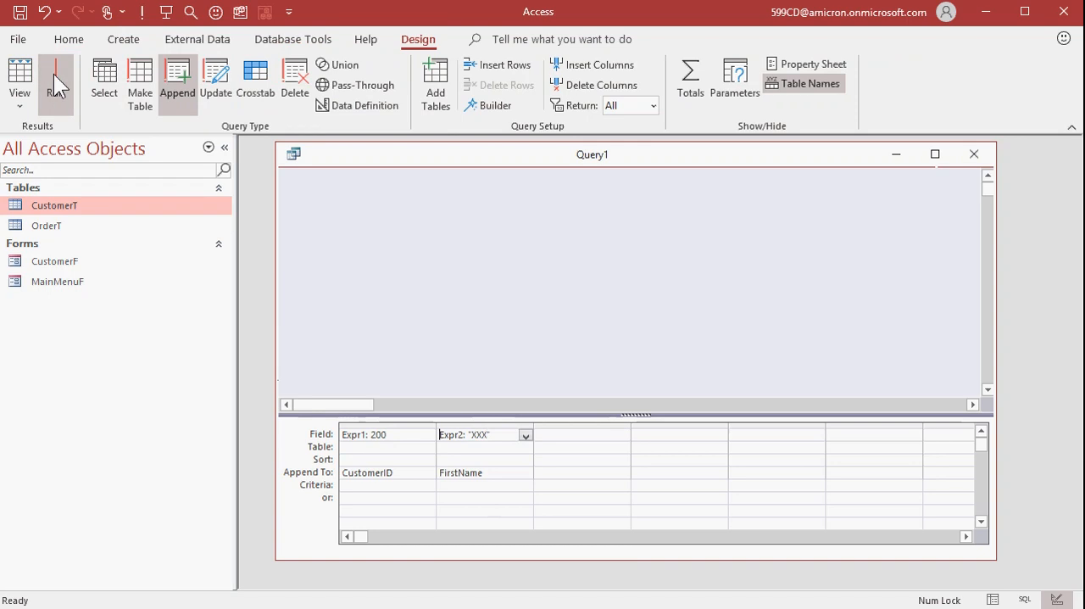
double_click(81, 205)
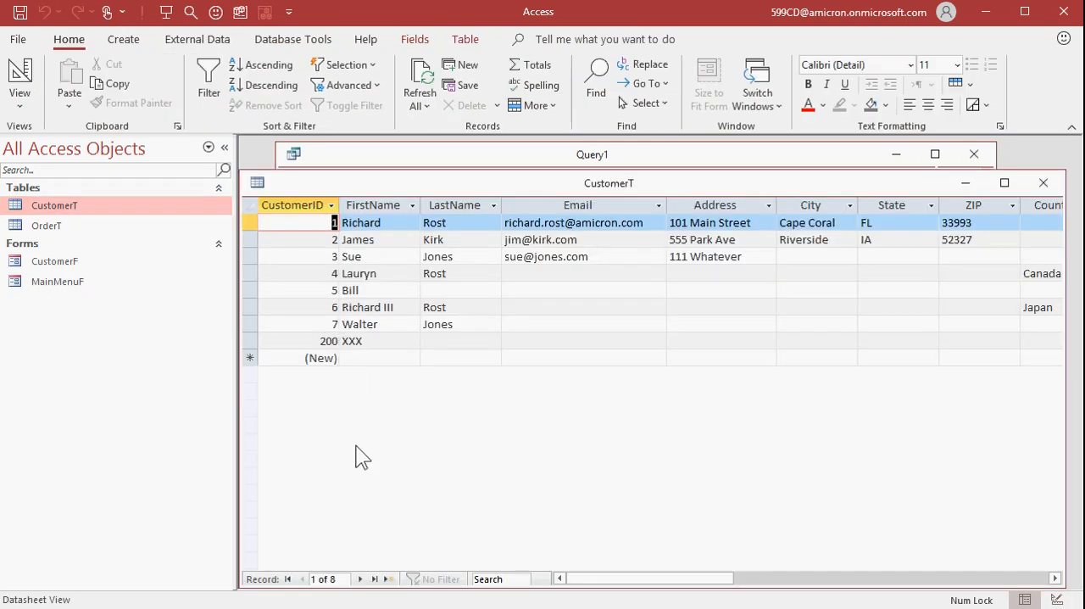
Delete the XXX record from CustomerT, and enter and delete a test record with FirstName "3" to check the AutoNumber
left_click(250, 341)
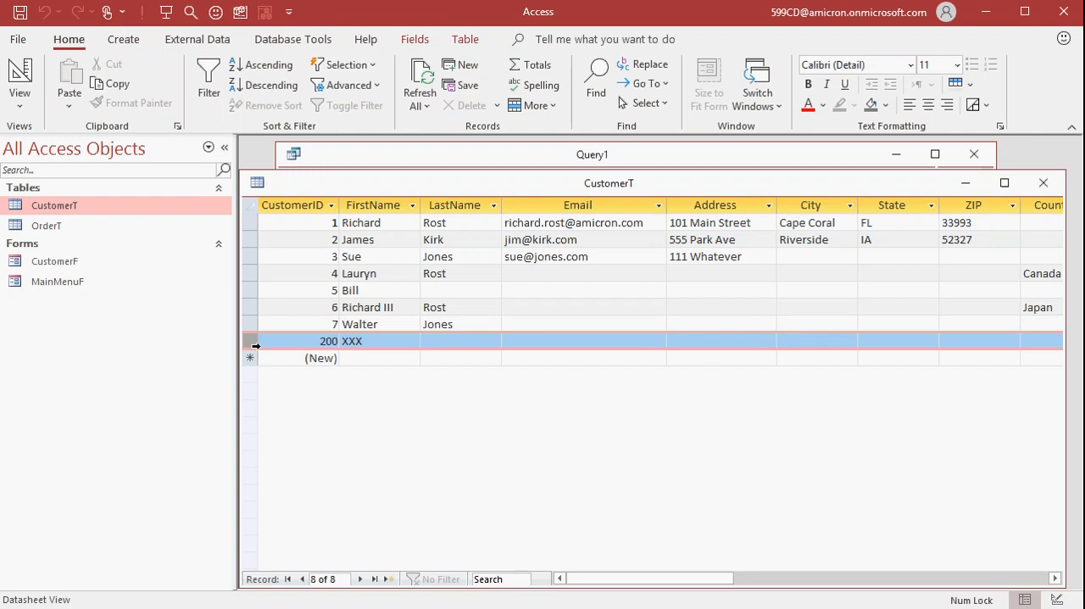
key("Delete")
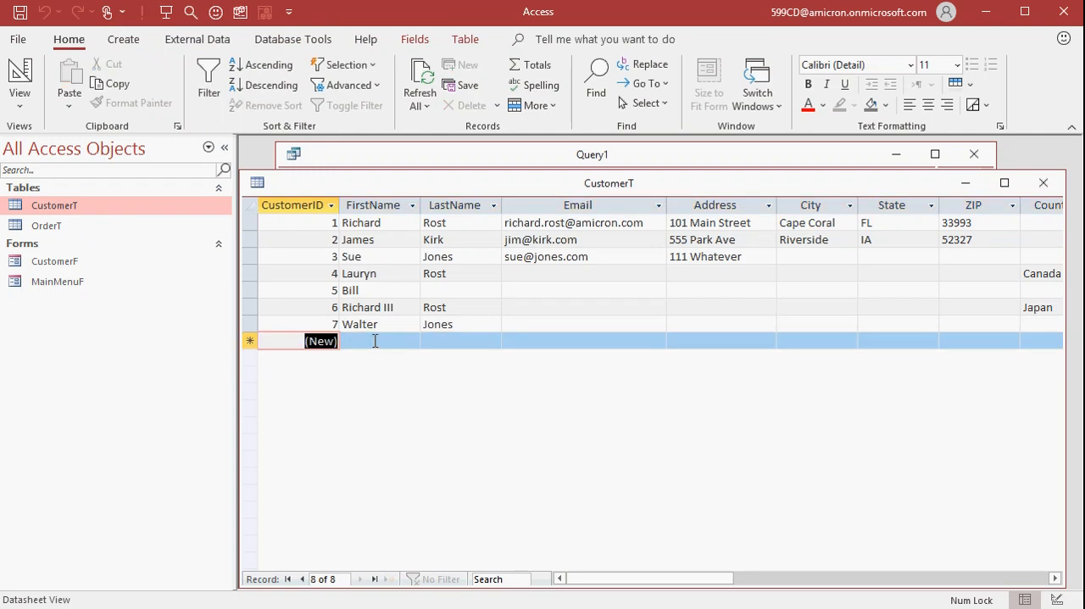
left_click(375, 341)
type("3")
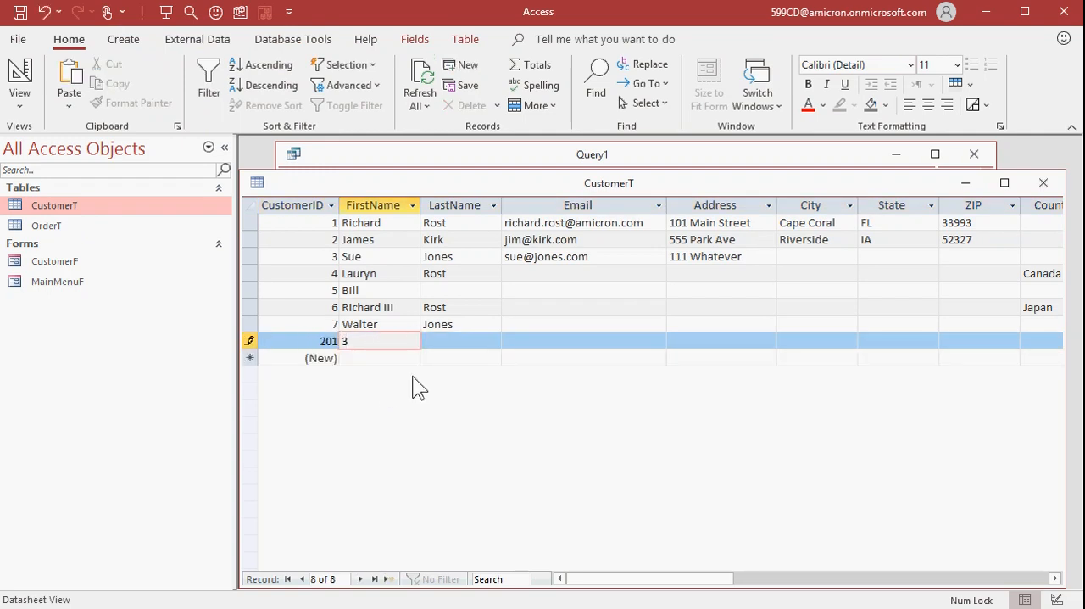
key("BackSpace")
left_click(250, 341)
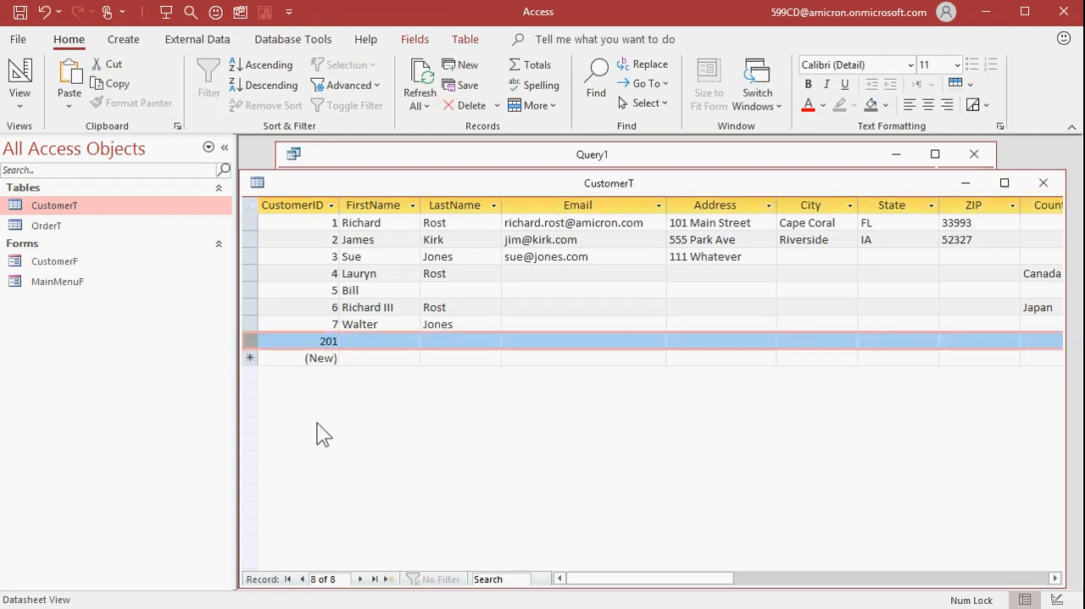
key("Delete")
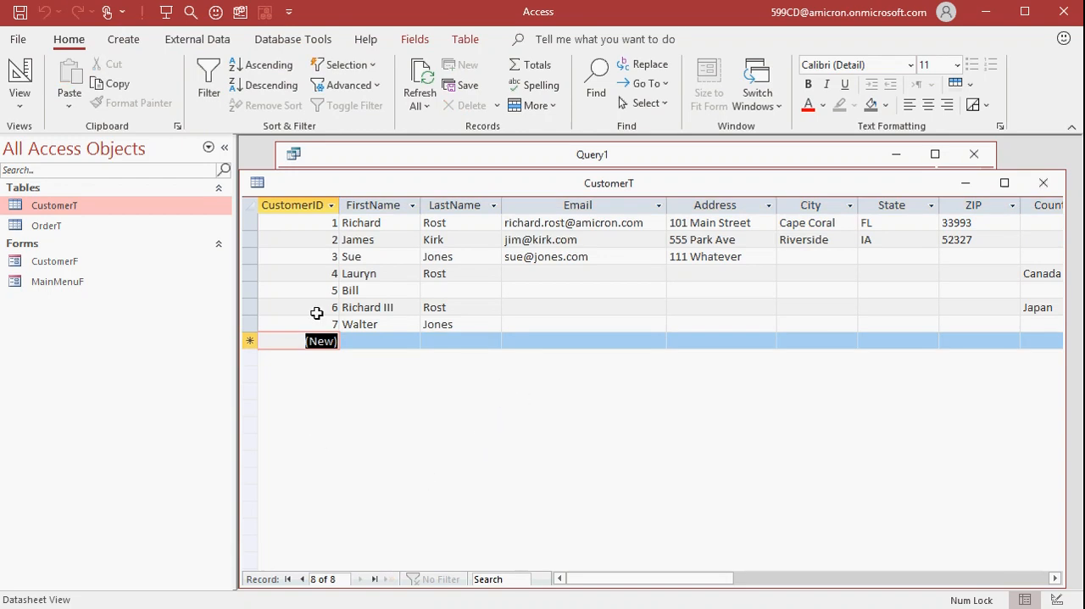
Examine the empty fields and CustomerID of the re-added customer's record, and close CustomerT
left_click(437, 297)
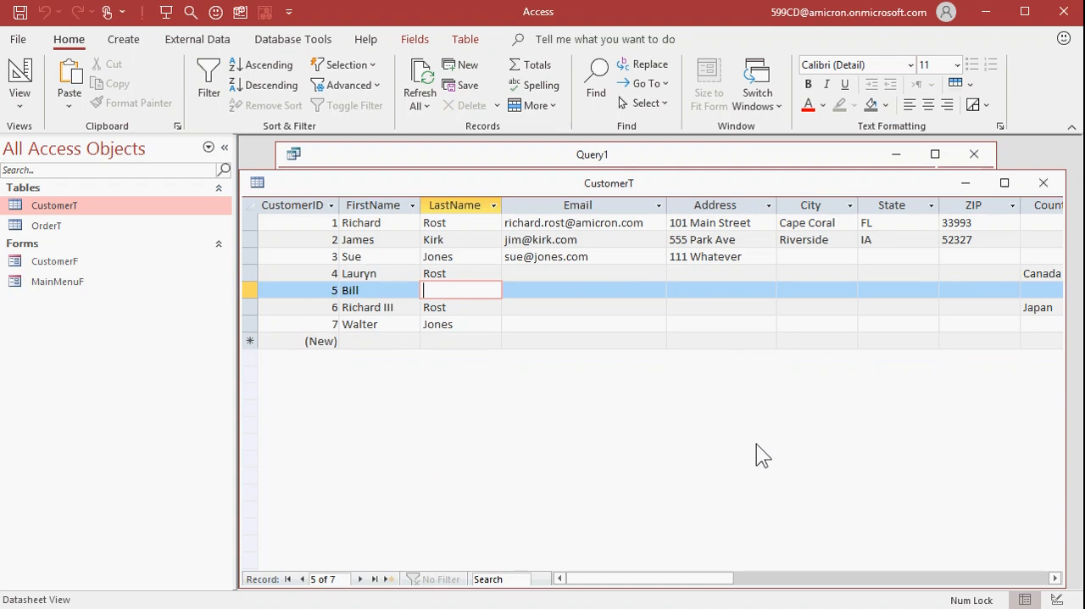
key("Tab")
key("Tab")
key("Tab")
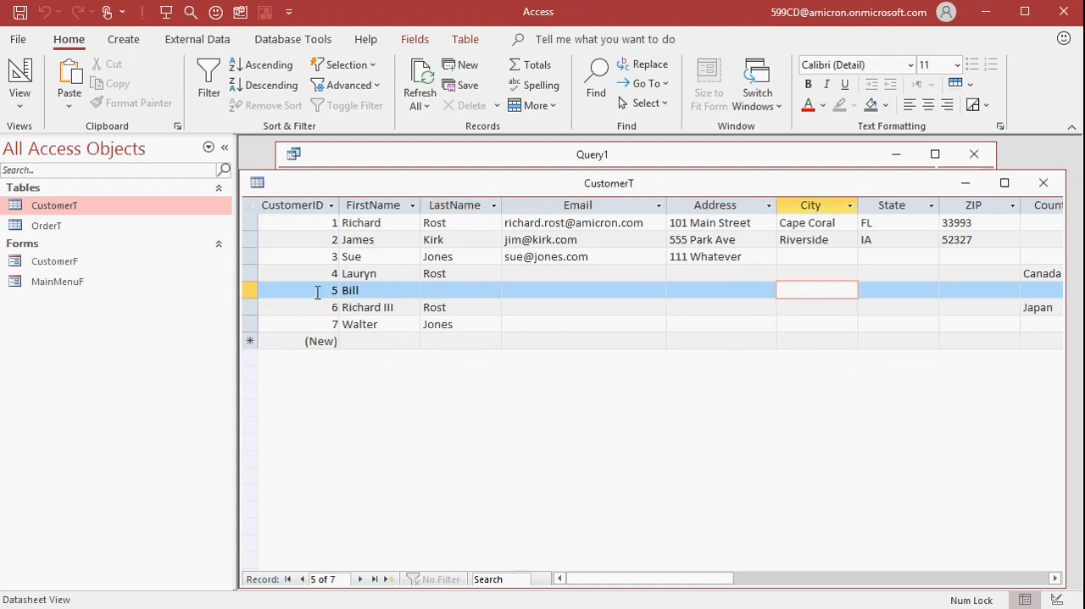
left_click_drag(321, 290, 391, 289)
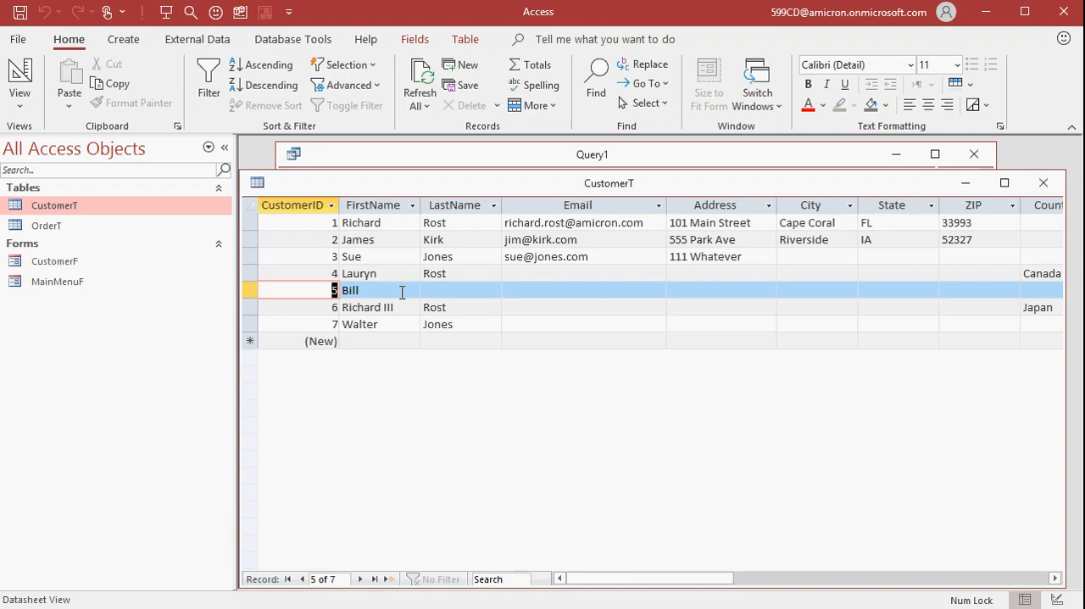
left_click(1044, 182)
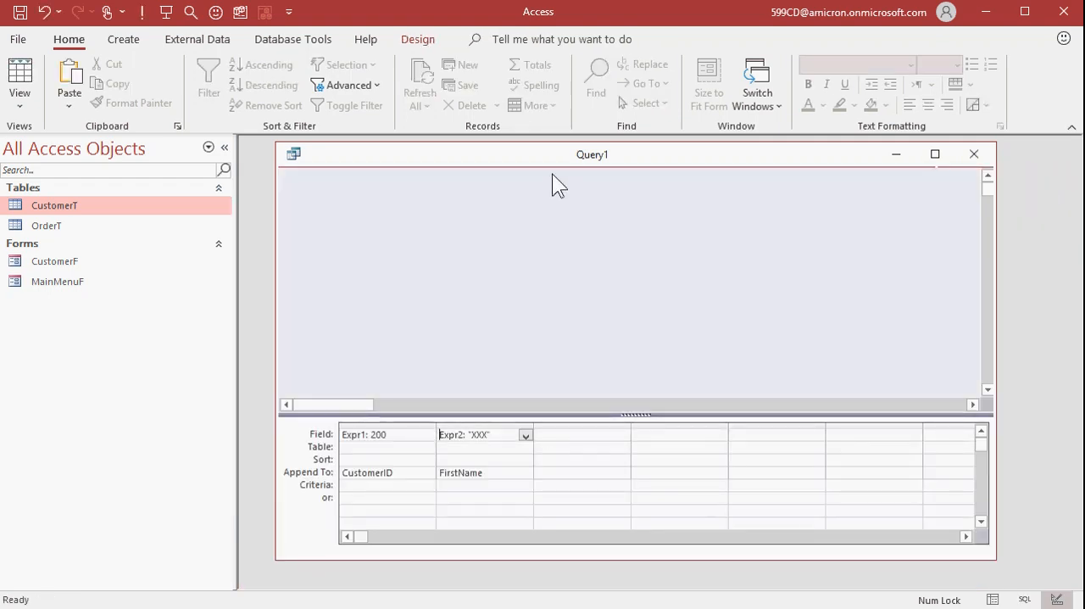